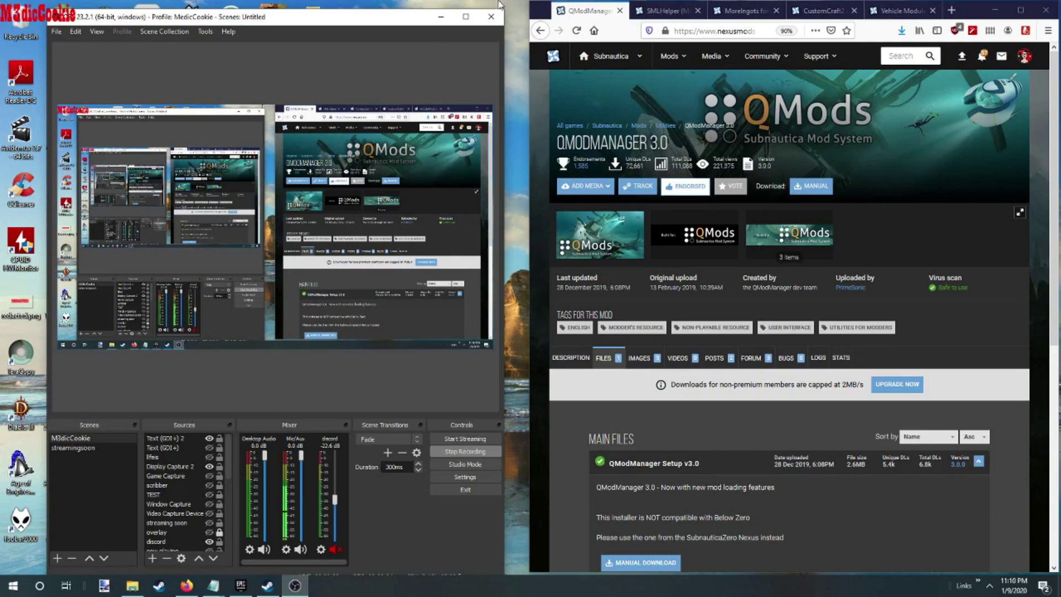
Step: Download the QModManager Setup v3.0 installer with the free slow option, replacing the existing copy in Downloads
click(440, 17)
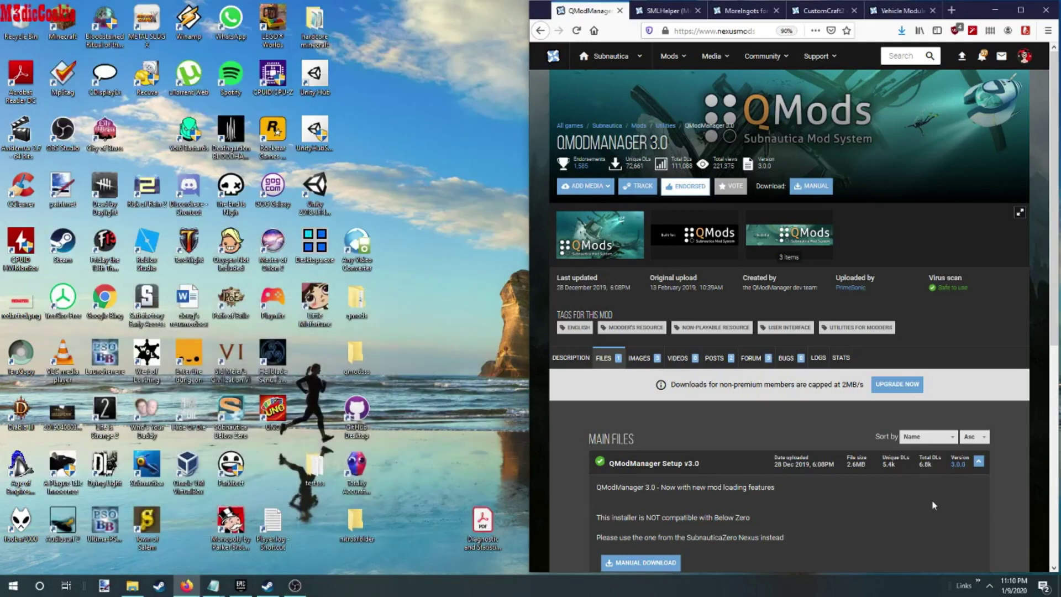
scroll(851, 443, down, 2)
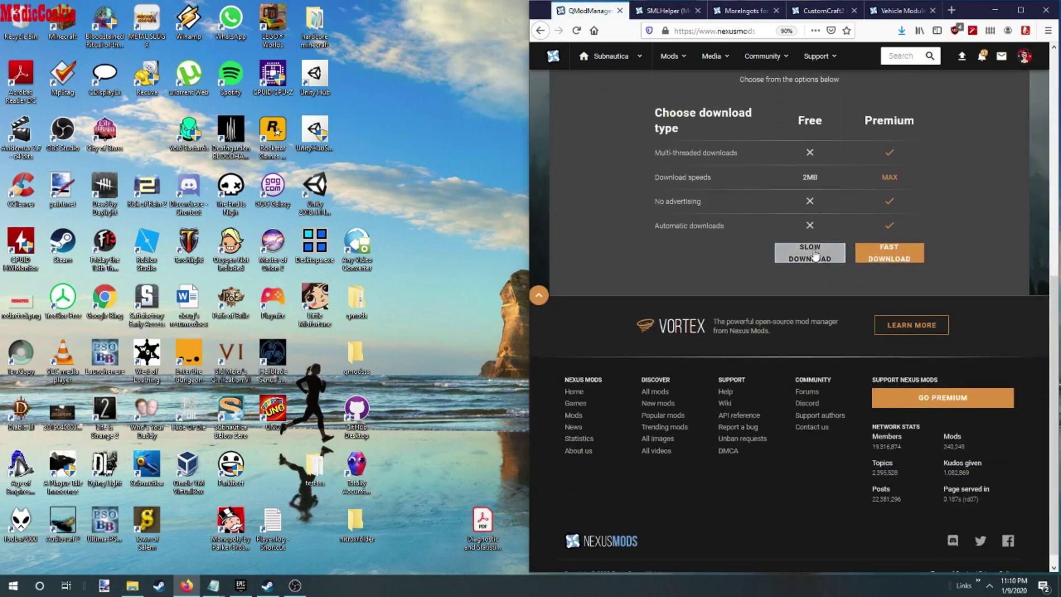
click(813, 248)
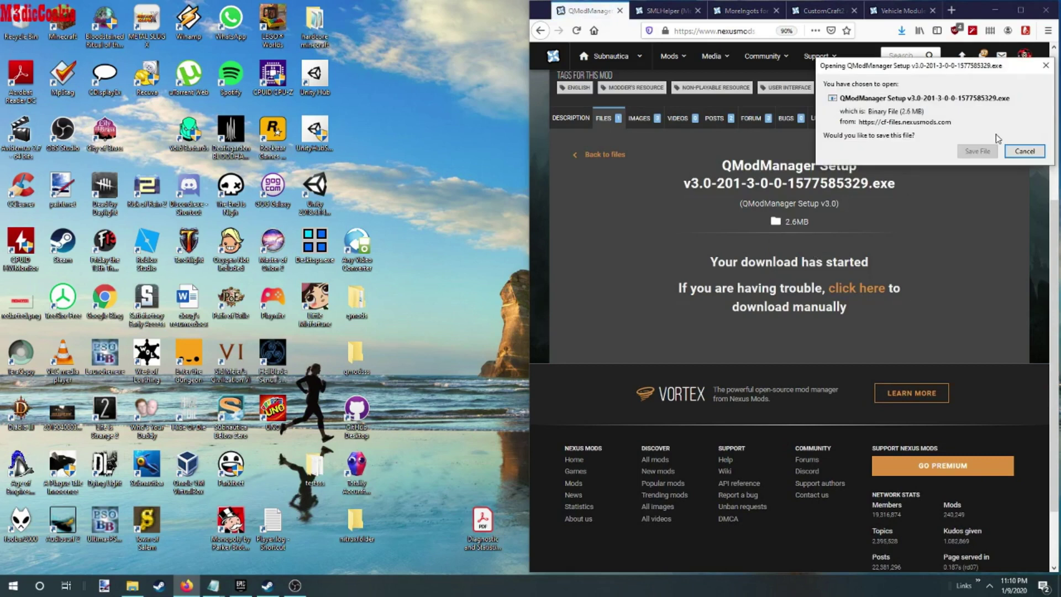
click(979, 150)
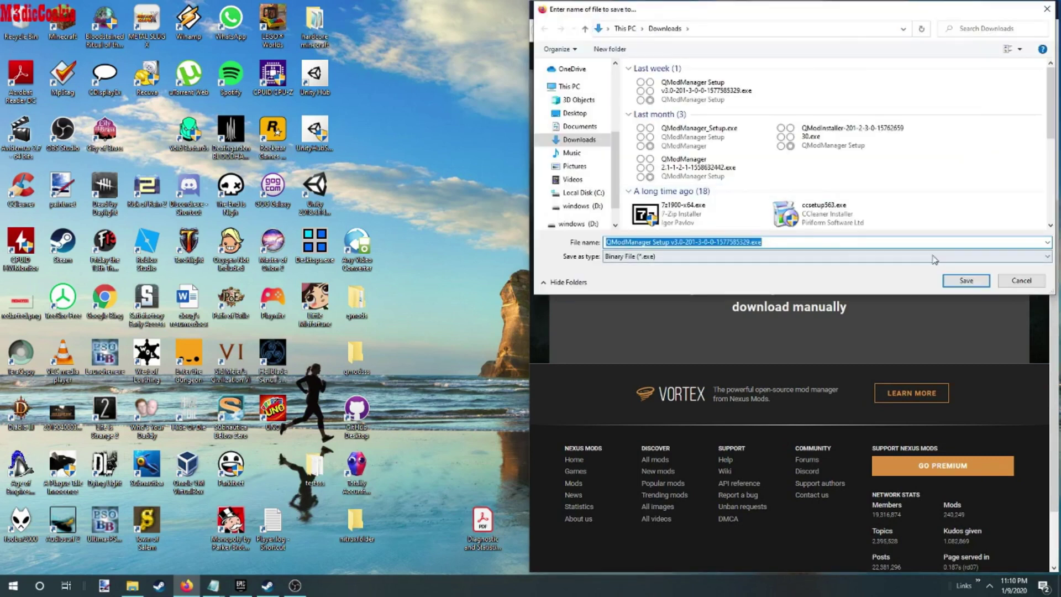
click(965, 280)
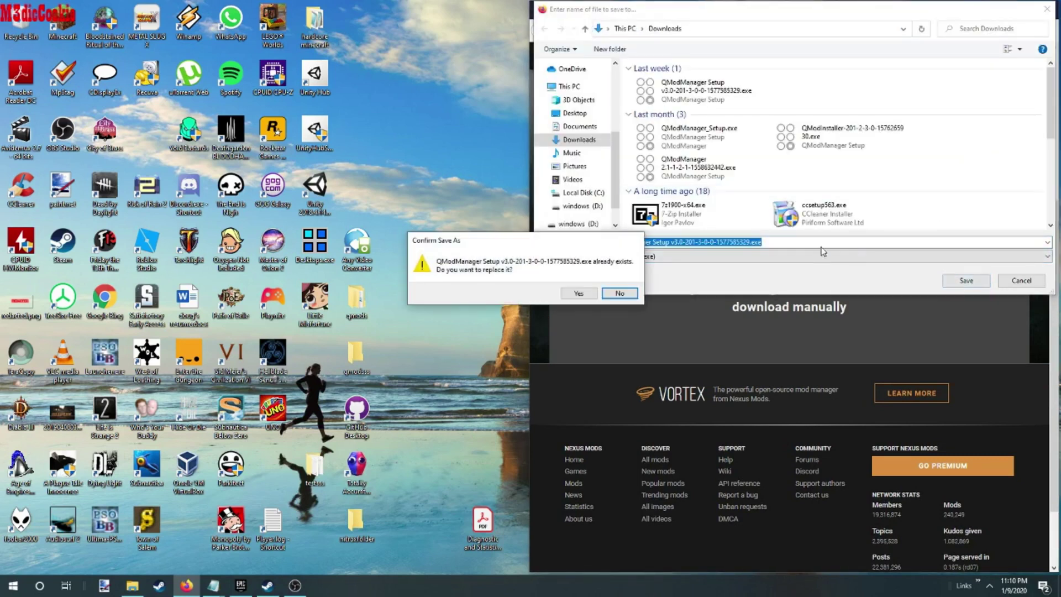
click(560, 292)
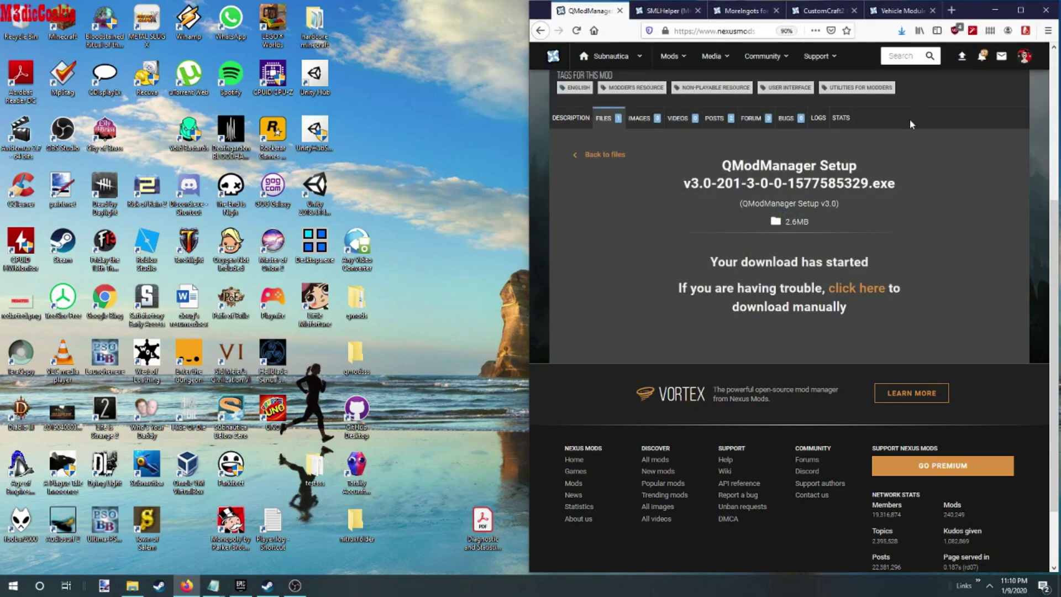
Step: Run the downloaded QModManager installer and allow it past the Windows SmartScreen warning
click(902, 33)
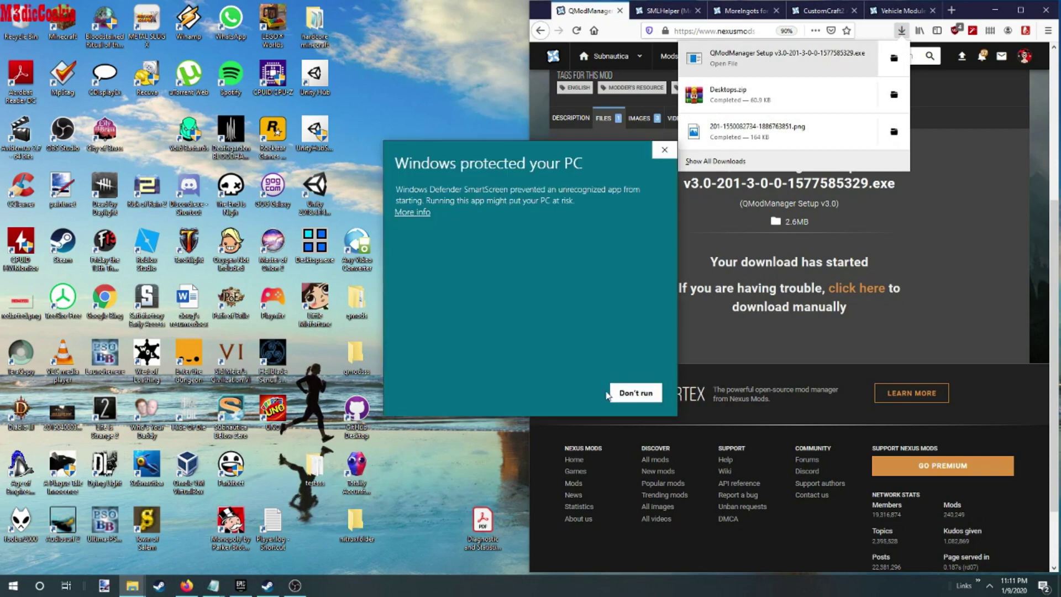
click(411, 213)
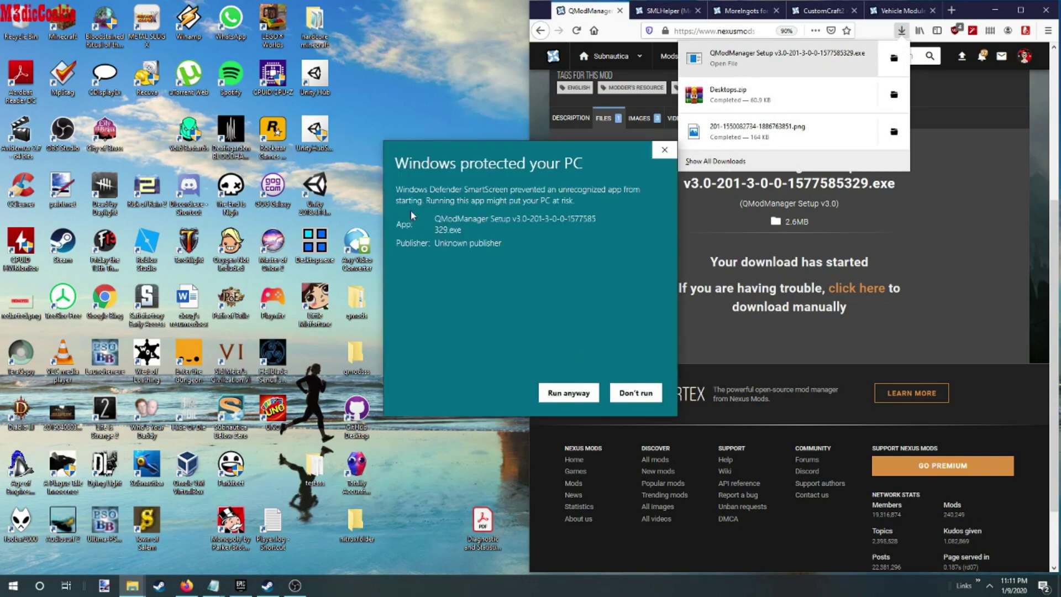
click(569, 393)
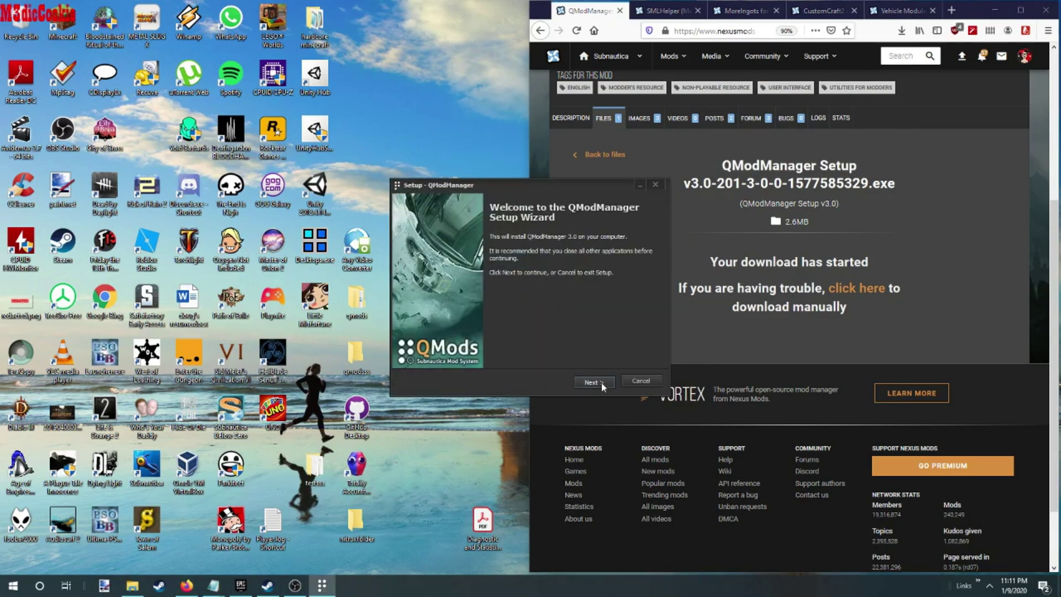
Step: Choose C:\Program Files\Epic Games\Subnautica as the install folder in the QModManager setup wizard
click(594, 382)
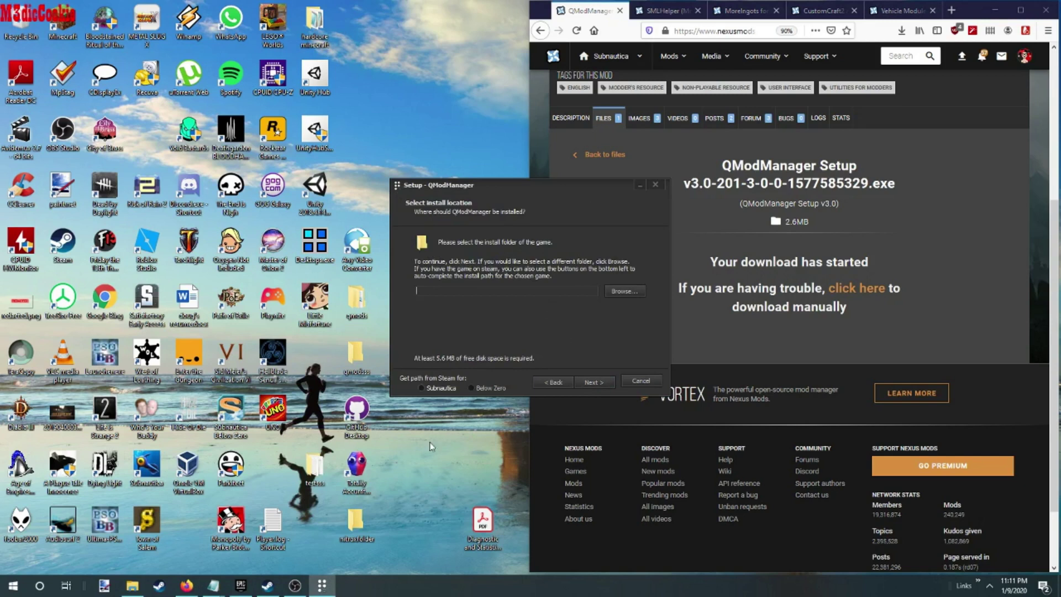
click(623, 291)
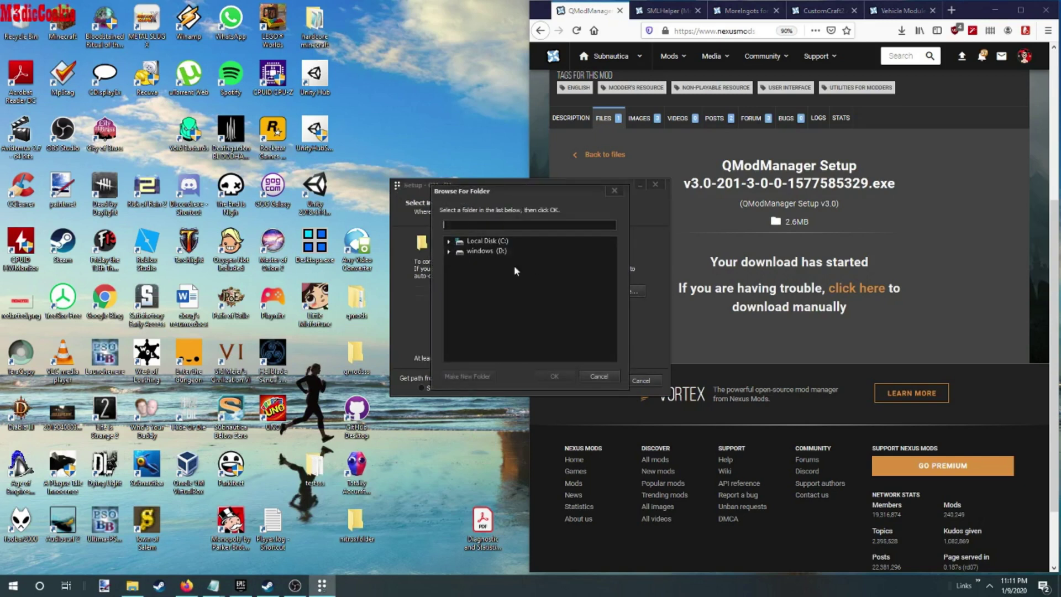
scroll(456, 309, down, 1)
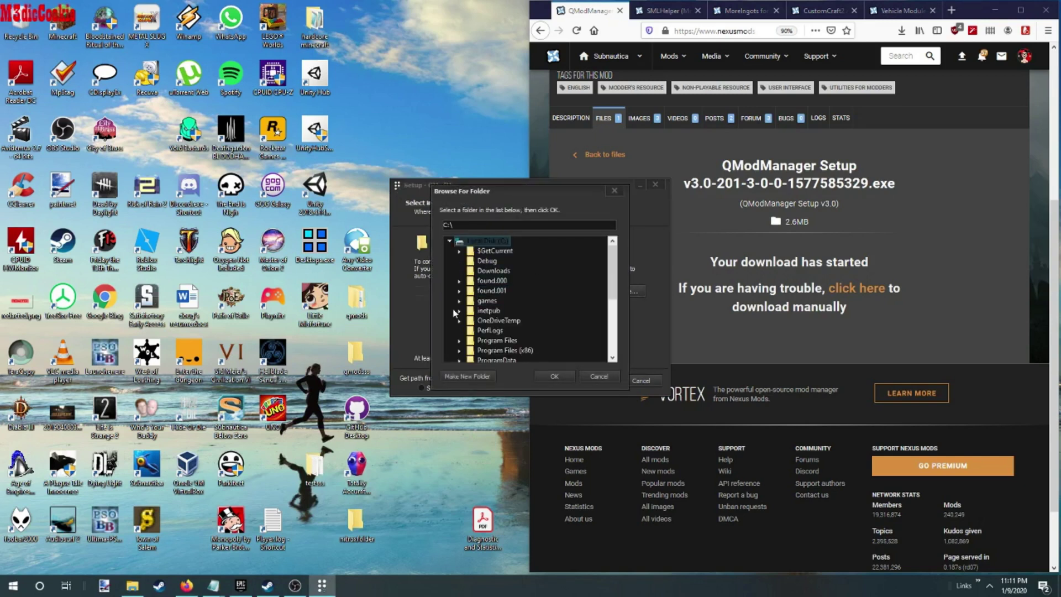
click(459, 311)
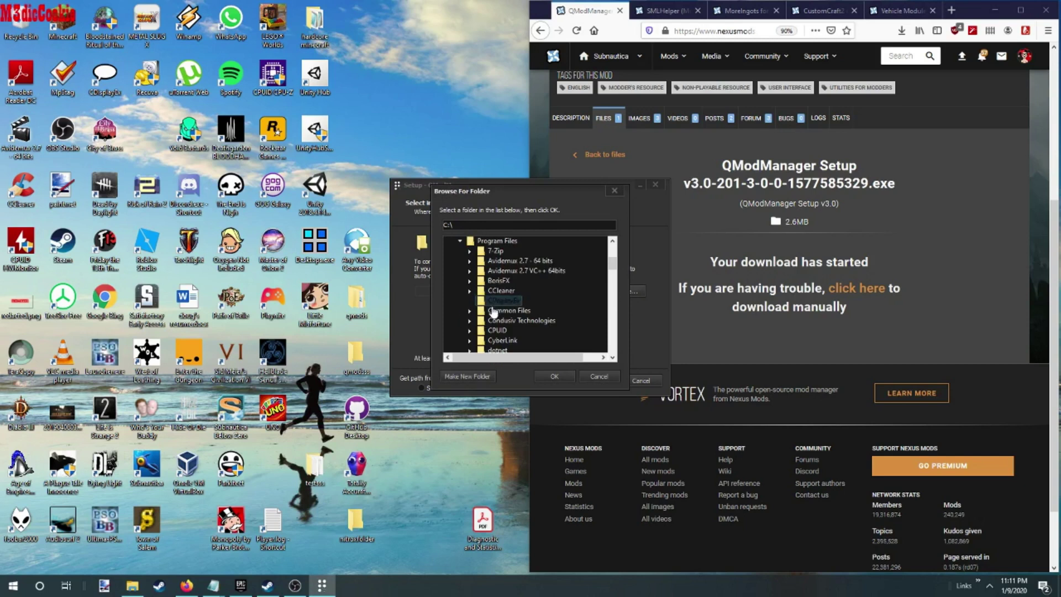
scroll(463, 318, down, 1)
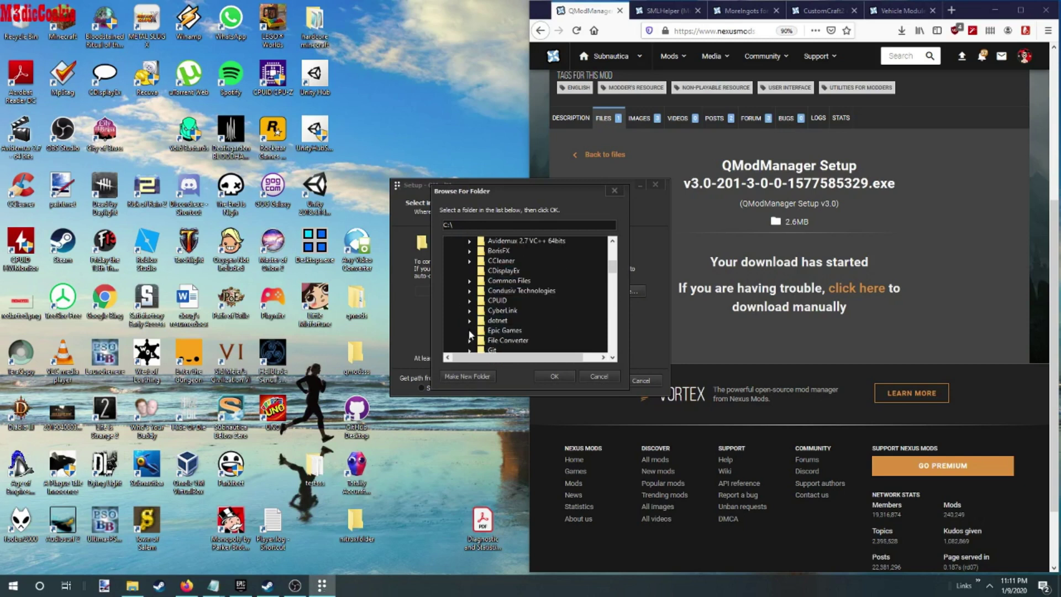
click(469, 330)
click(514, 310)
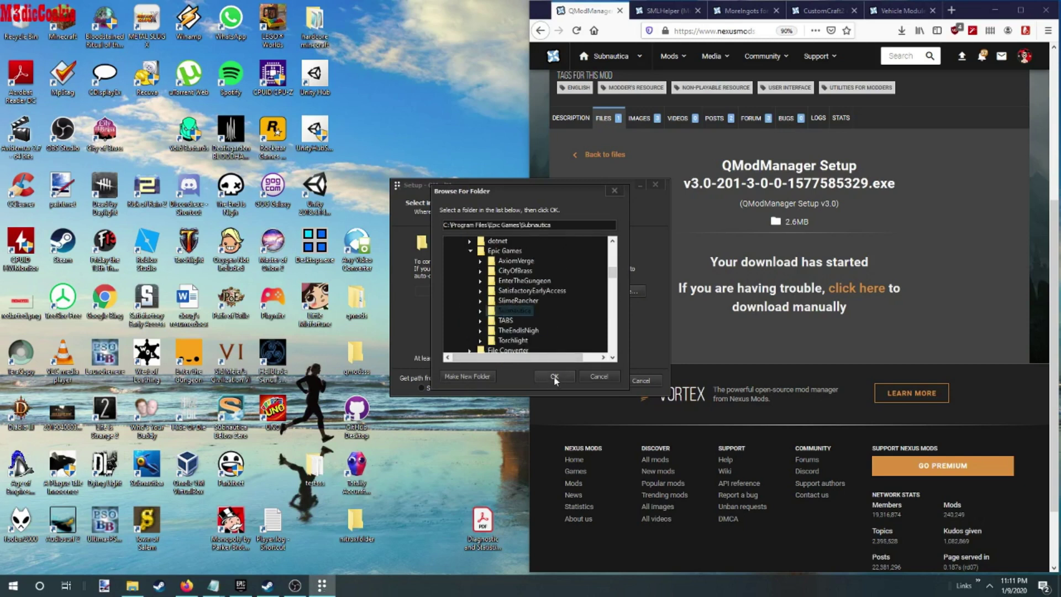
click(554, 376)
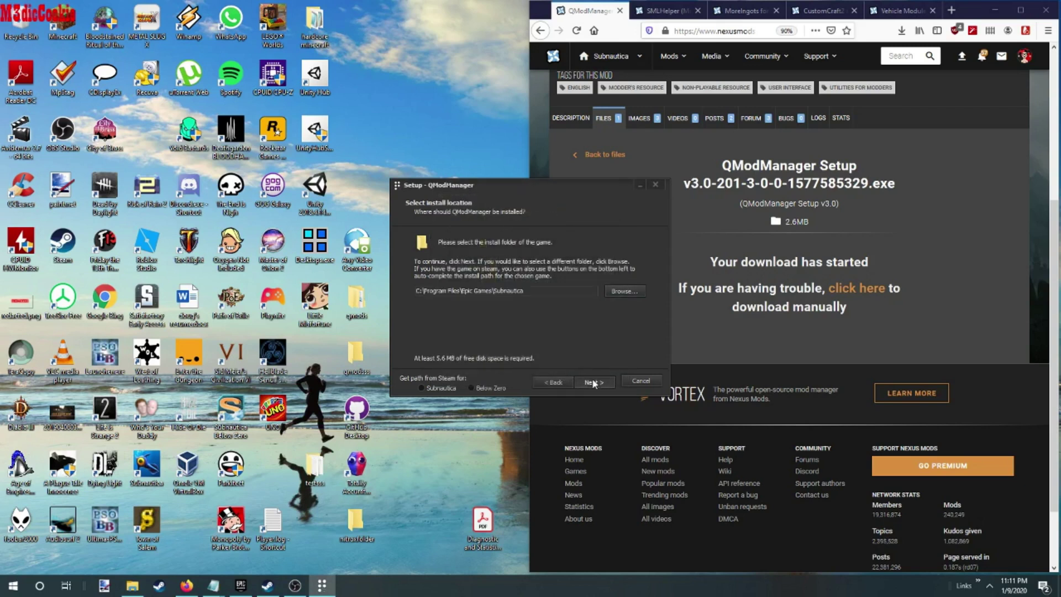
Step: Install QModManager with the Subnautica component and finish the setup wizard
click(594, 383)
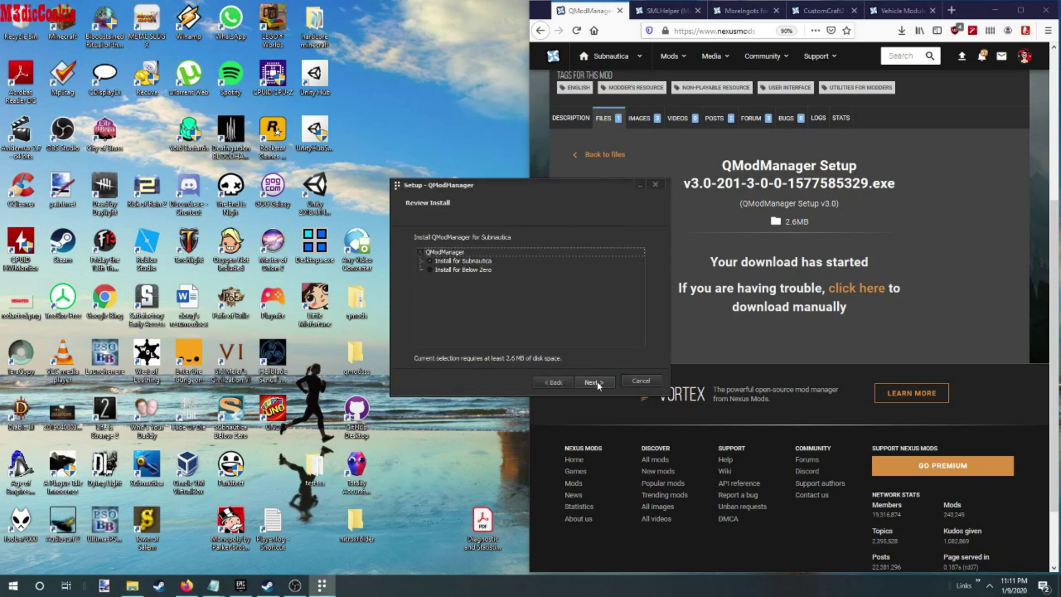
click(599, 385)
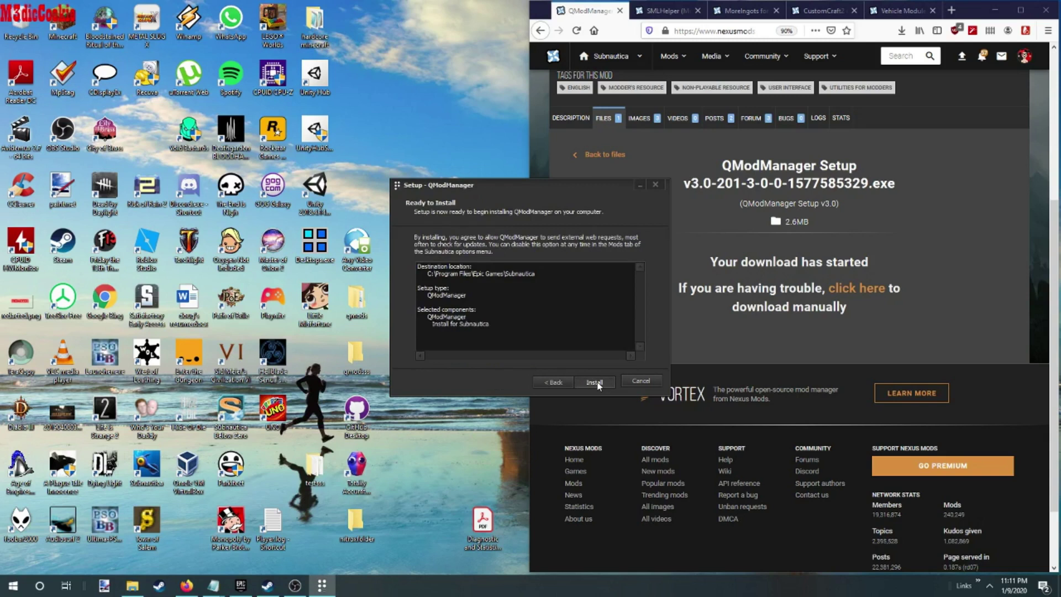
click(595, 382)
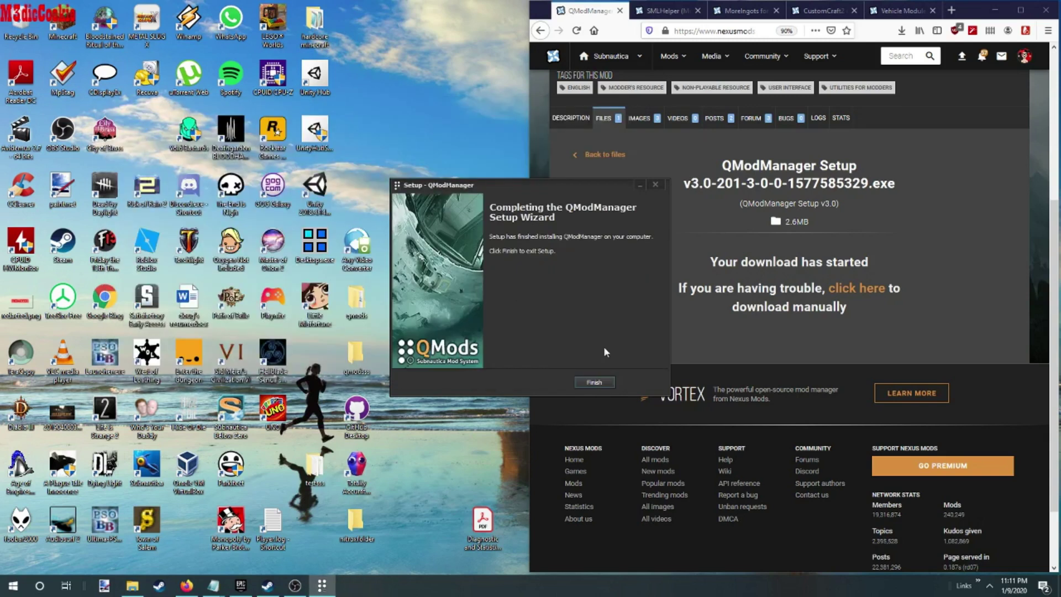
click(595, 382)
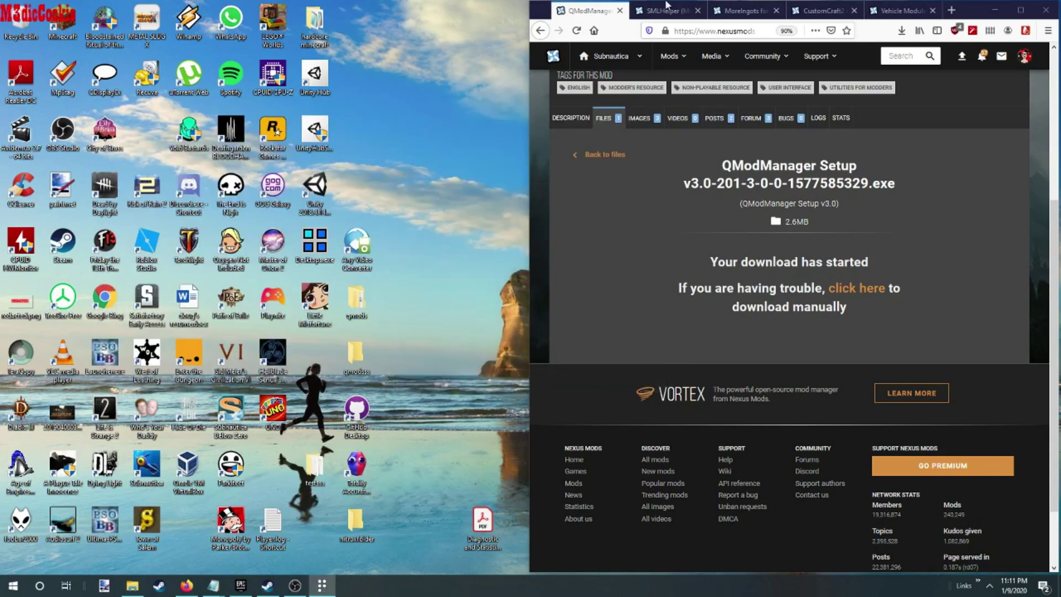
Step: Check the Nexus requirements listed on the CustomCraft2 mod page
click(826, 10)
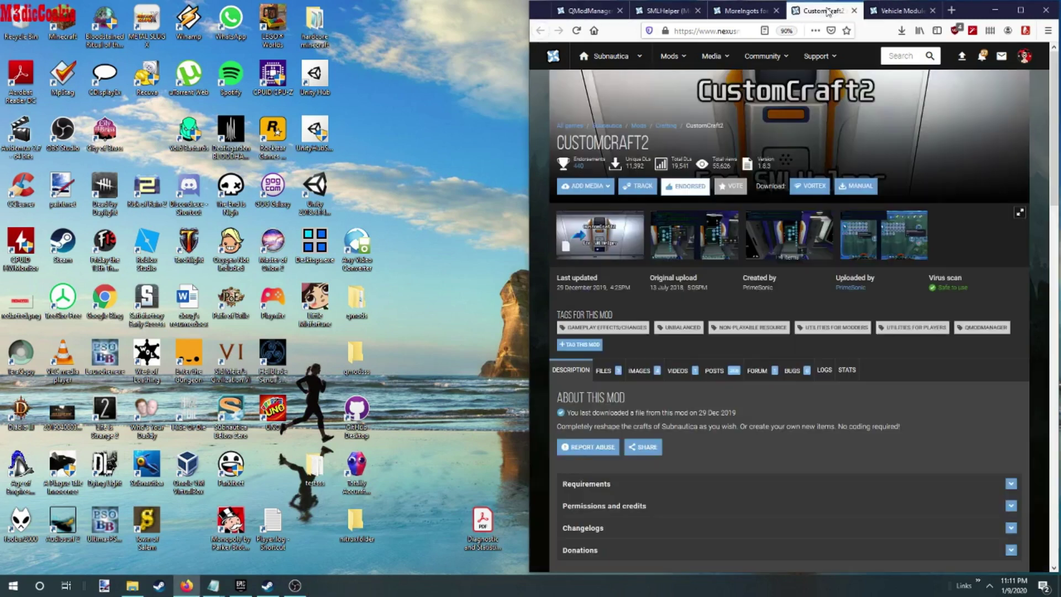
scroll(790, 311, down, 2)
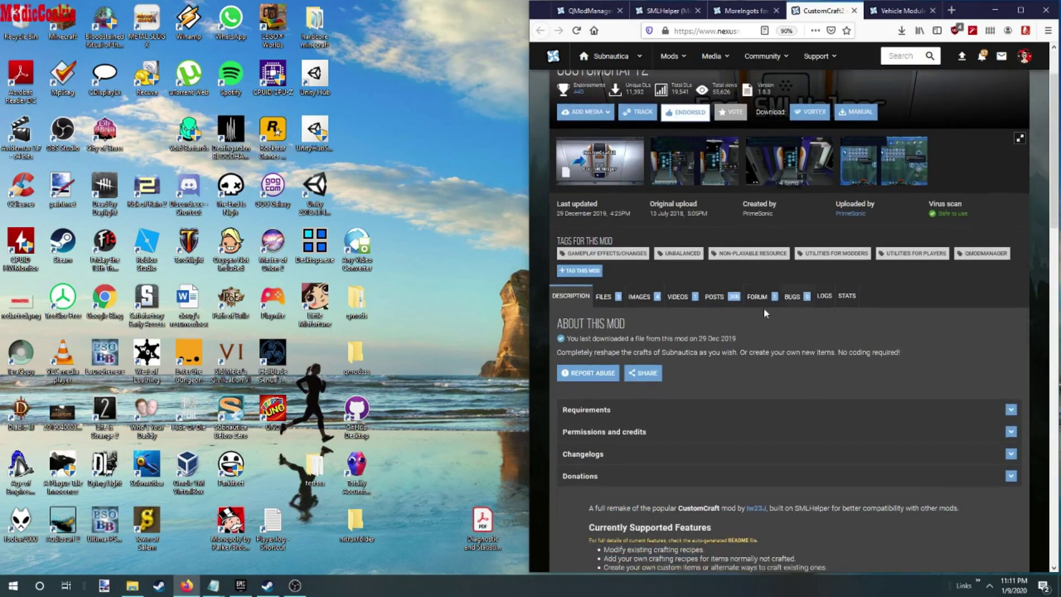
click(671, 386)
scroll(672, 386, down, 1)
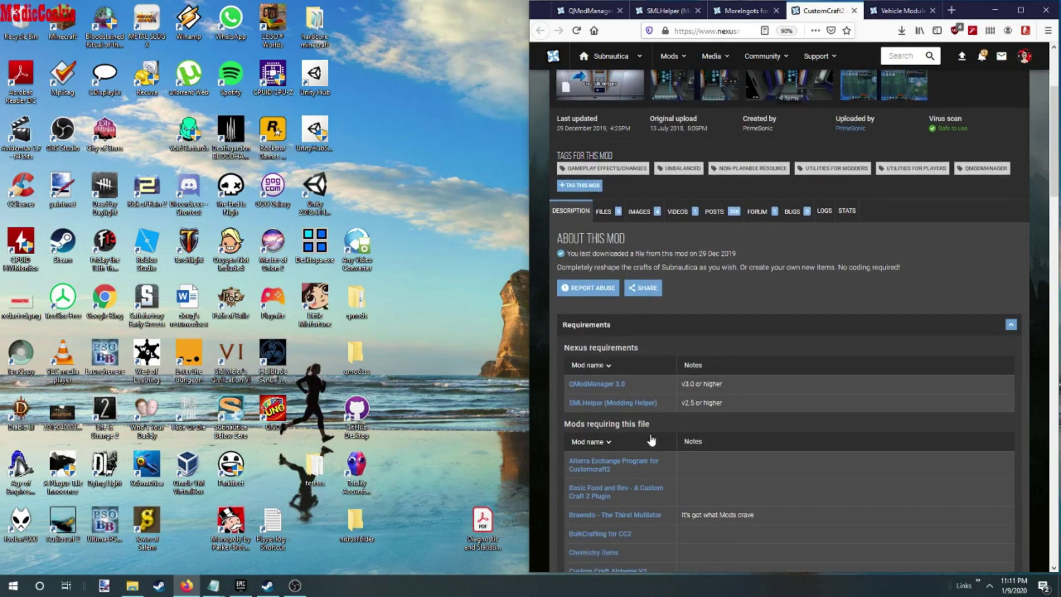
Step: Manually download the SMLHelper V2.5 main file with the free slow option and open the ZIP in WinRAR
click(703, 15)
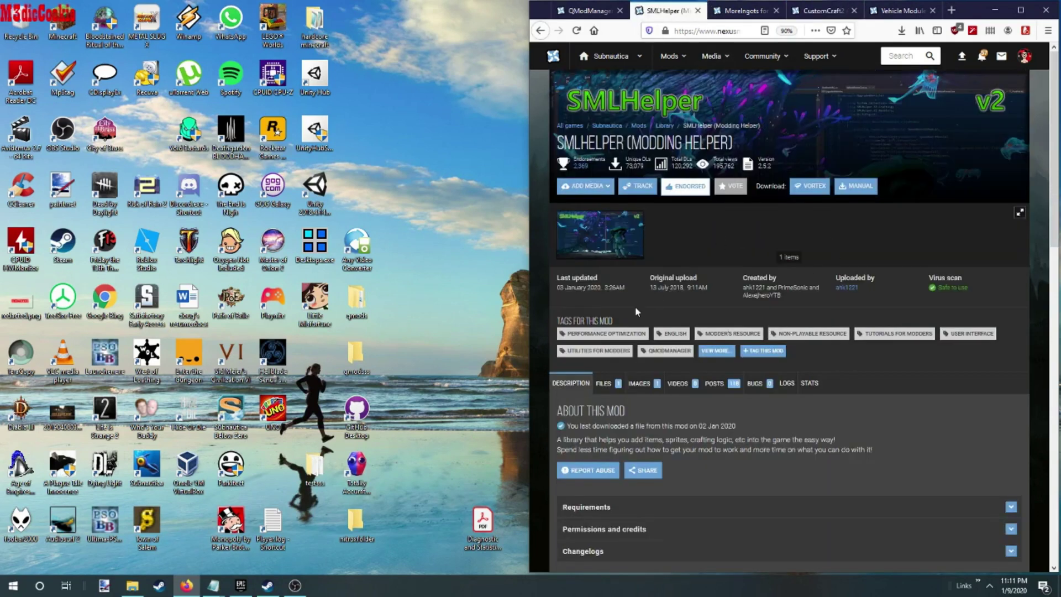
click(608, 382)
scroll(739, 396, down, 1)
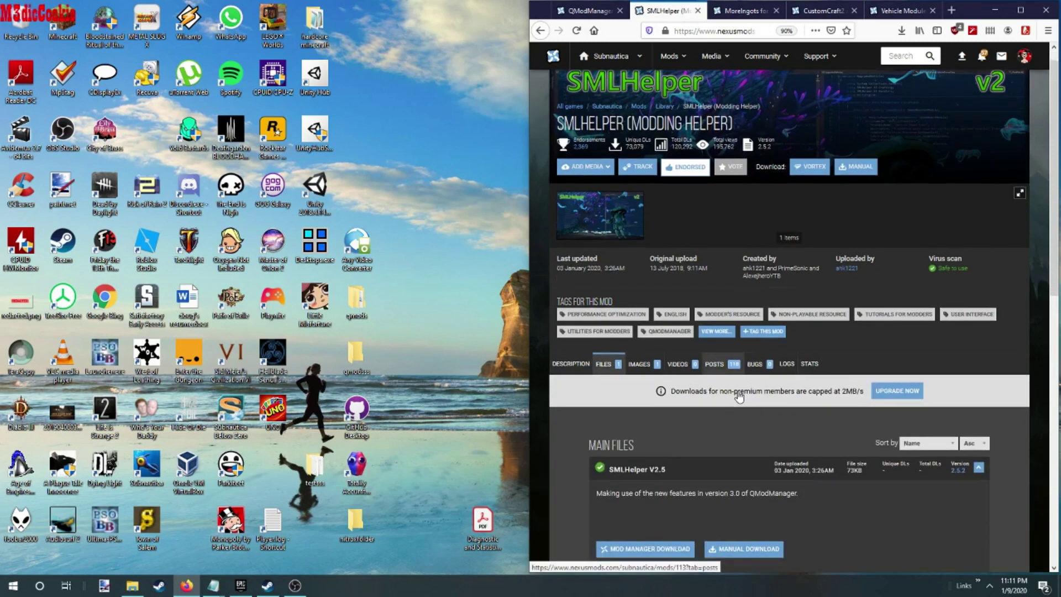
scroll(738, 397, down, 2)
click(730, 464)
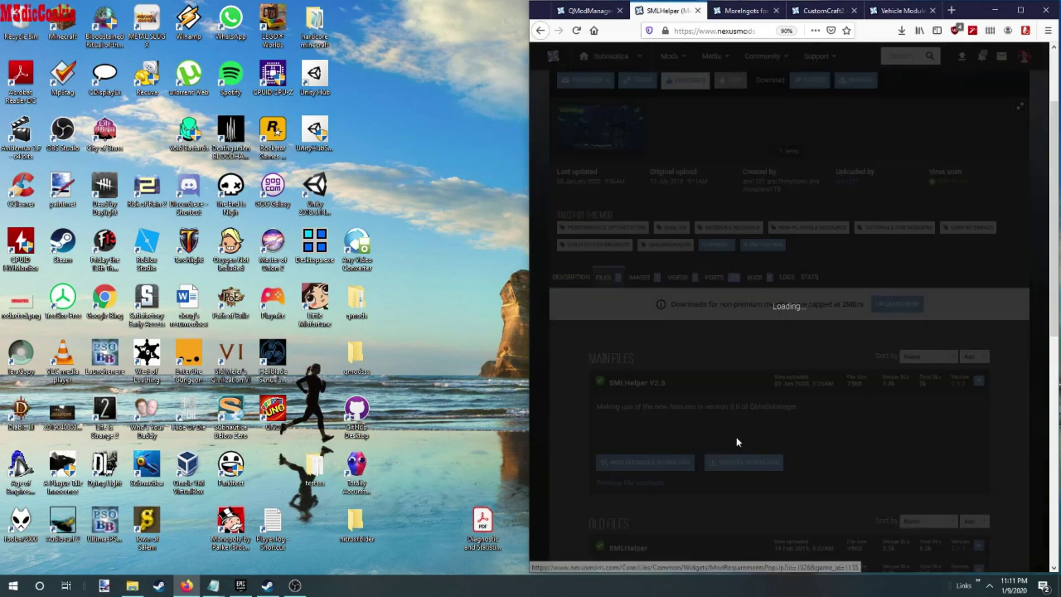
click(680, 349)
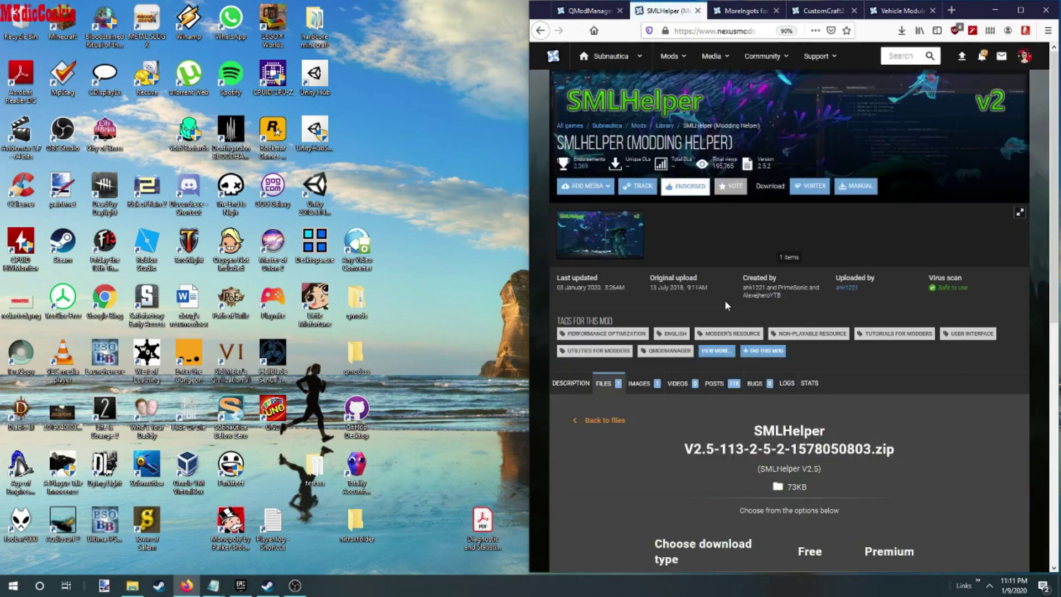
scroll(724, 300, down, 5)
click(805, 359)
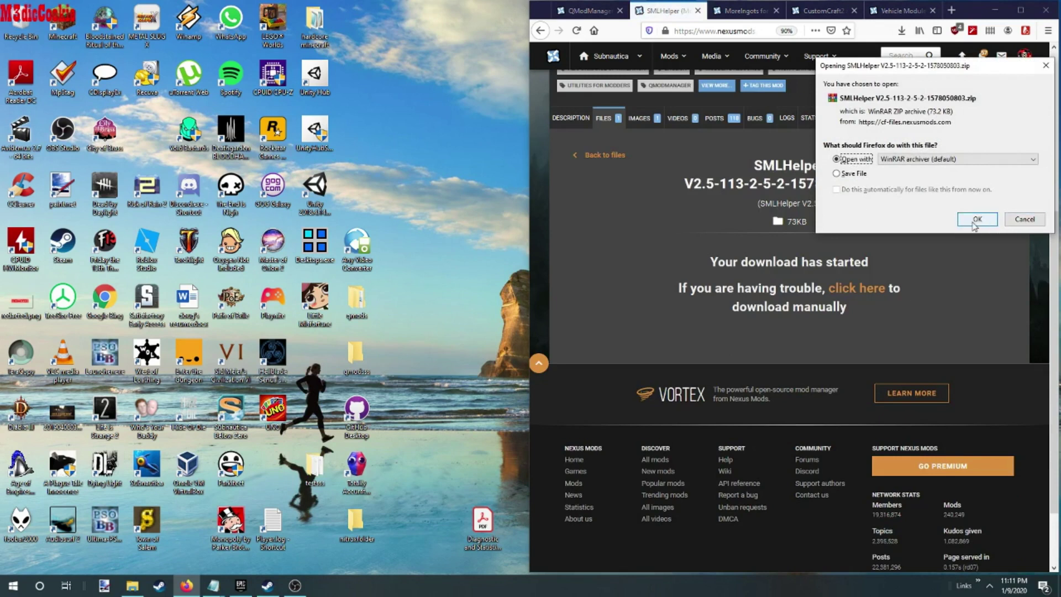
click(976, 220)
Step: Extract the Modding Helper folder from the SMLHelper archive into Subnautica's QMods folder, and move the folder window clear of the browser
click(131, 589)
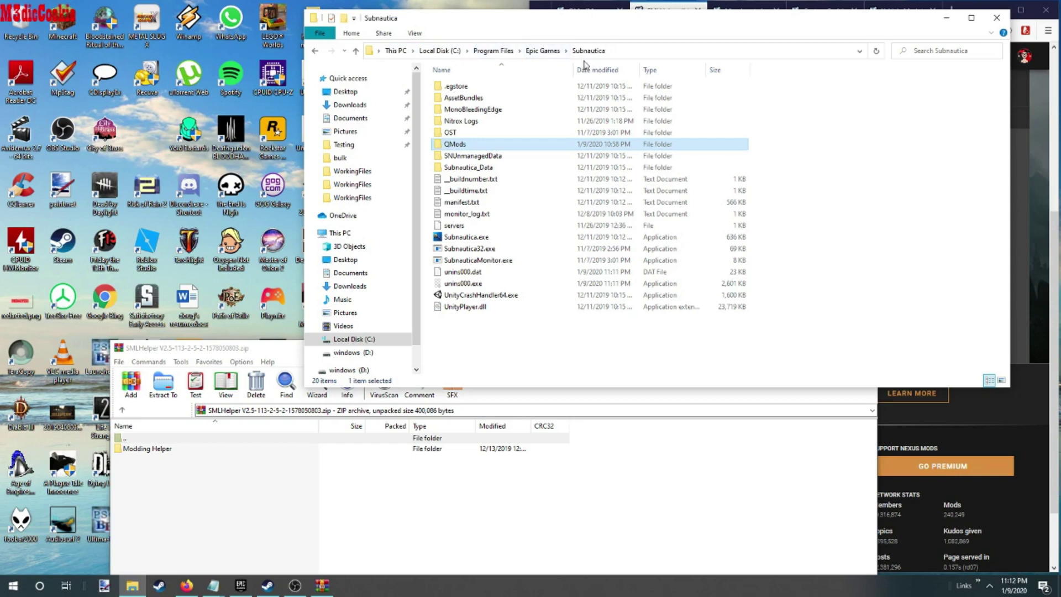
double_click(475, 146)
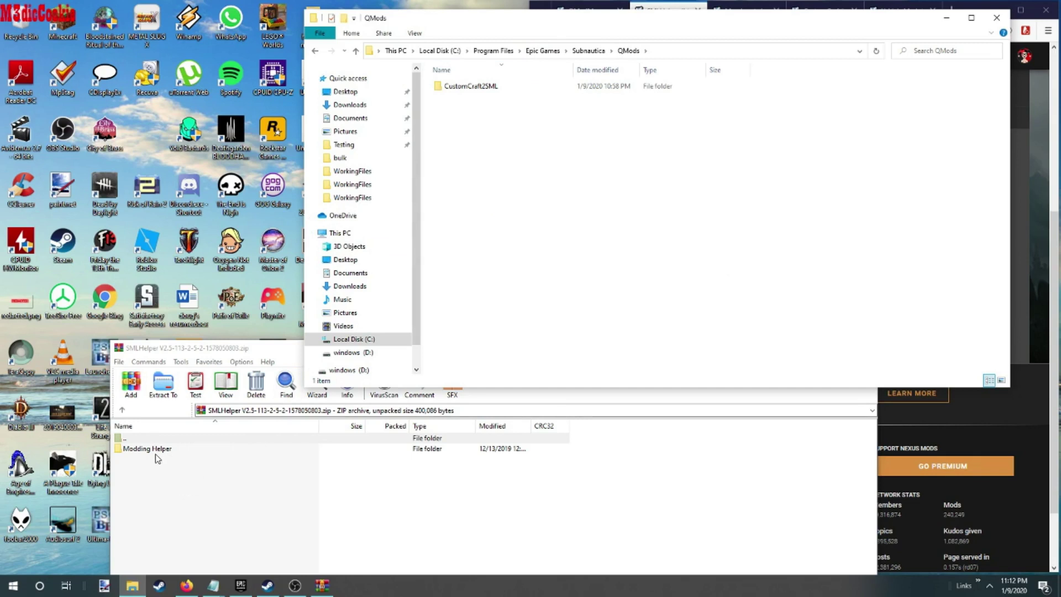
drag(156, 453, 502, 178)
drag(754, 23, 520, 22)
Step: Manually download the CustomCraft2 for QModManager 3.0 main file with the free slow option and open the ZIP in WinRAR
click(839, 12)
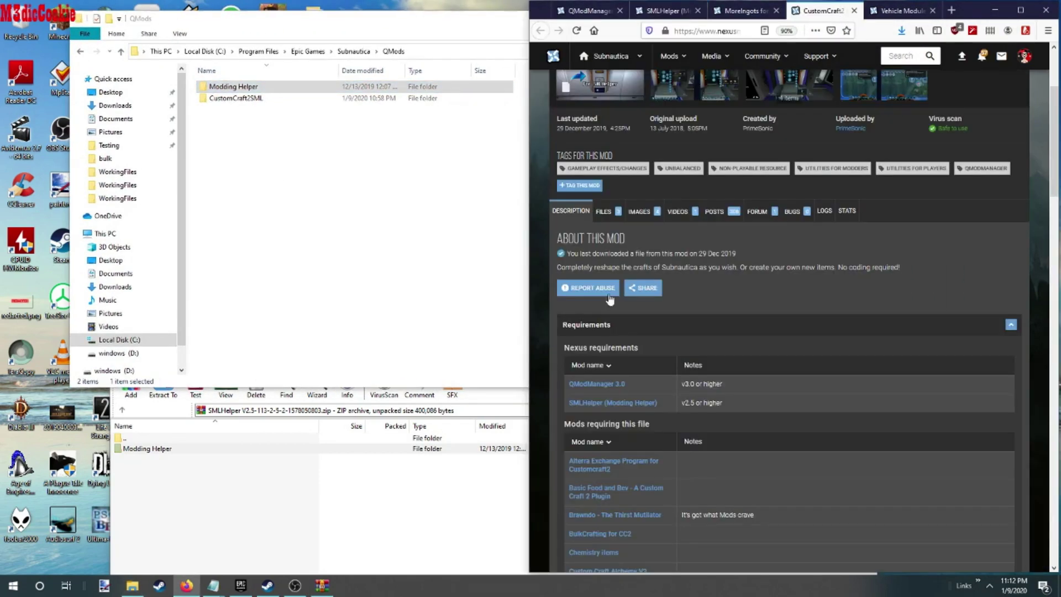
scroll(801, 144, up, 3)
scroll(690, 199, down, 3)
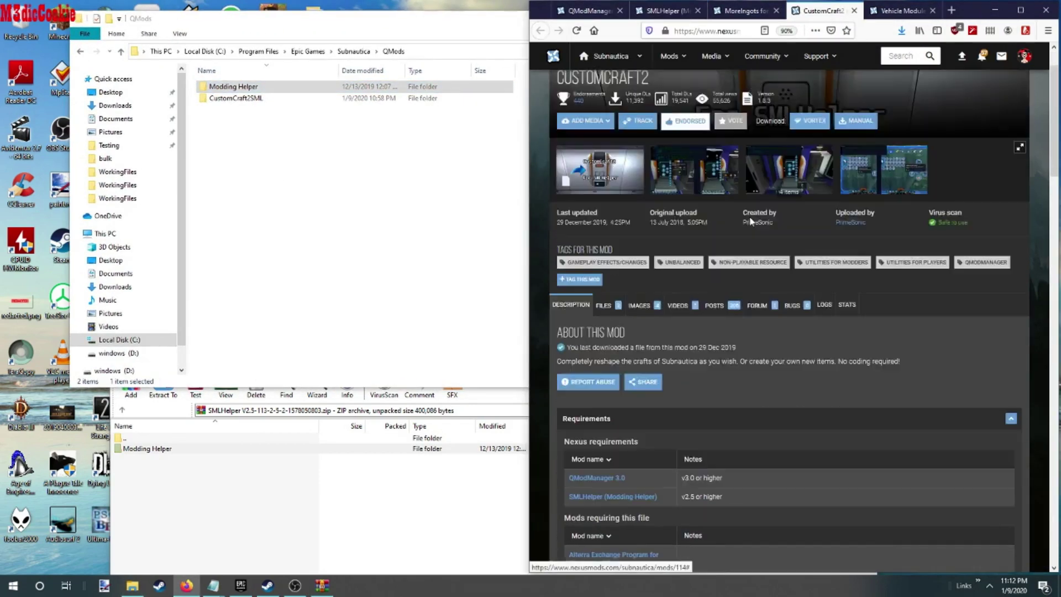
click(603, 211)
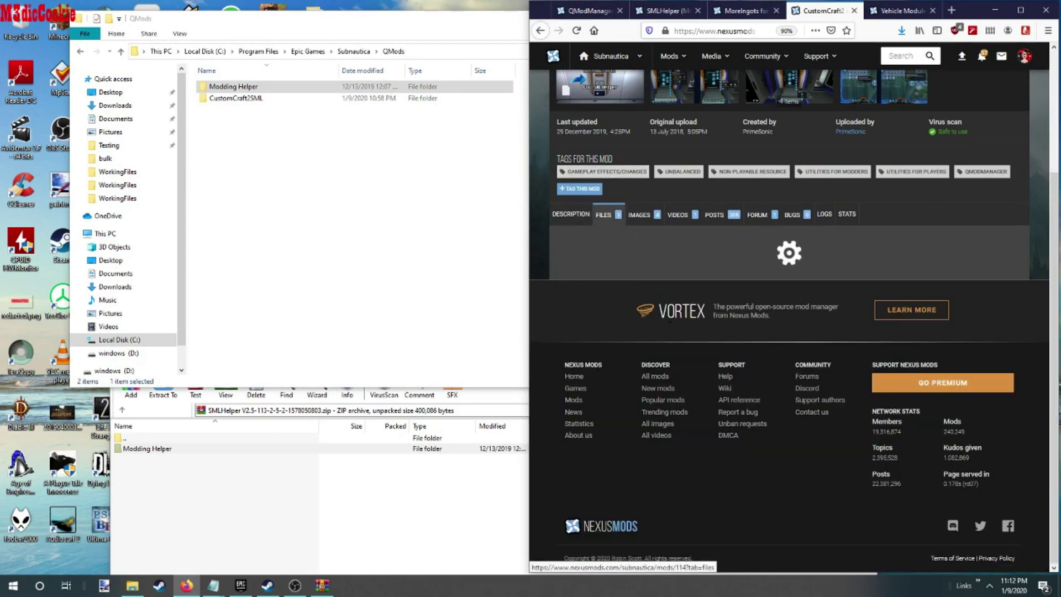
click(731, 387)
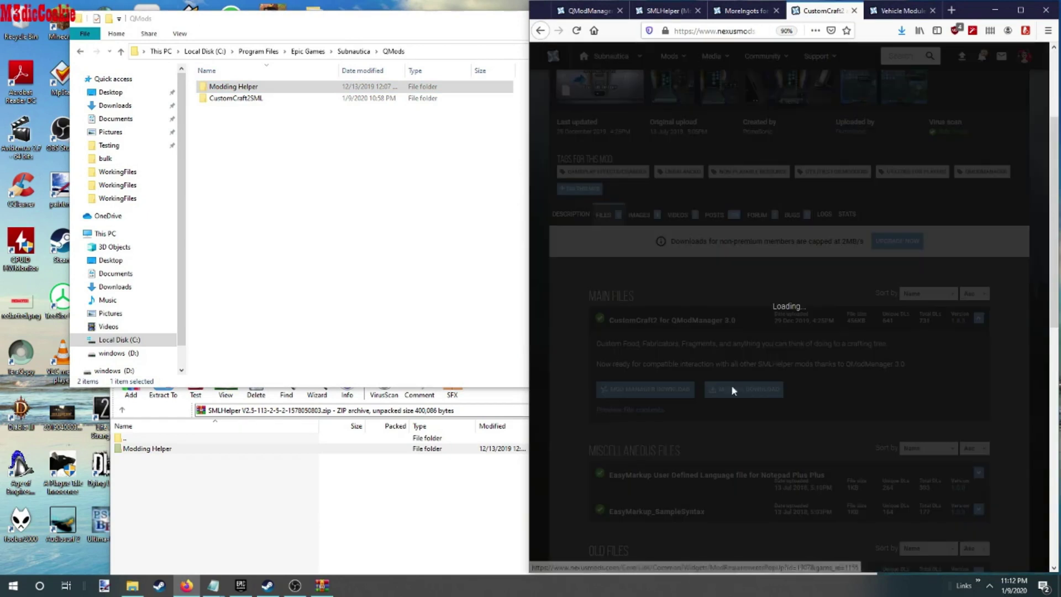
click(684, 361)
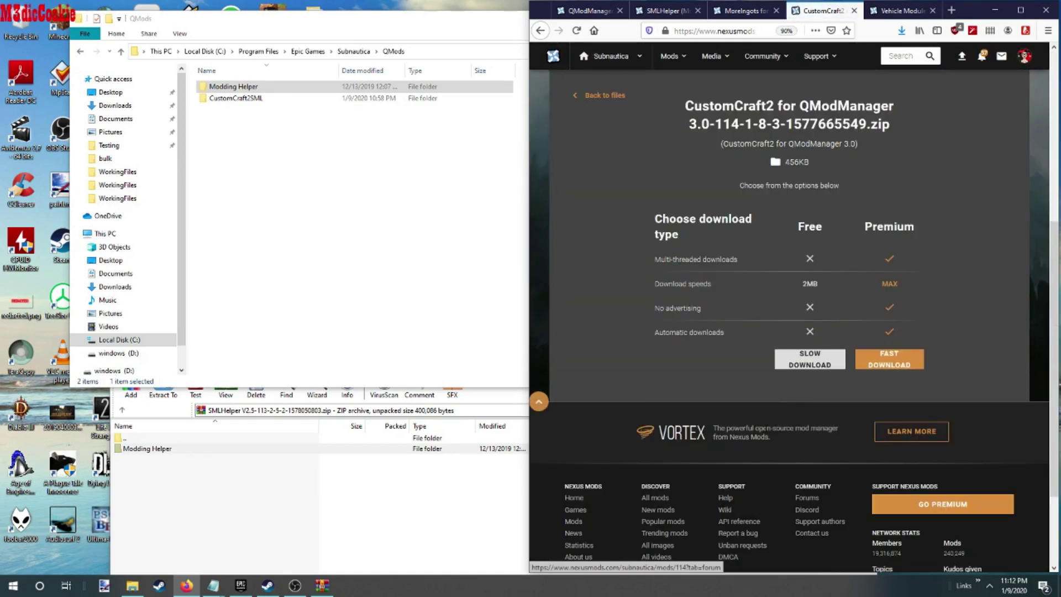
click(804, 357)
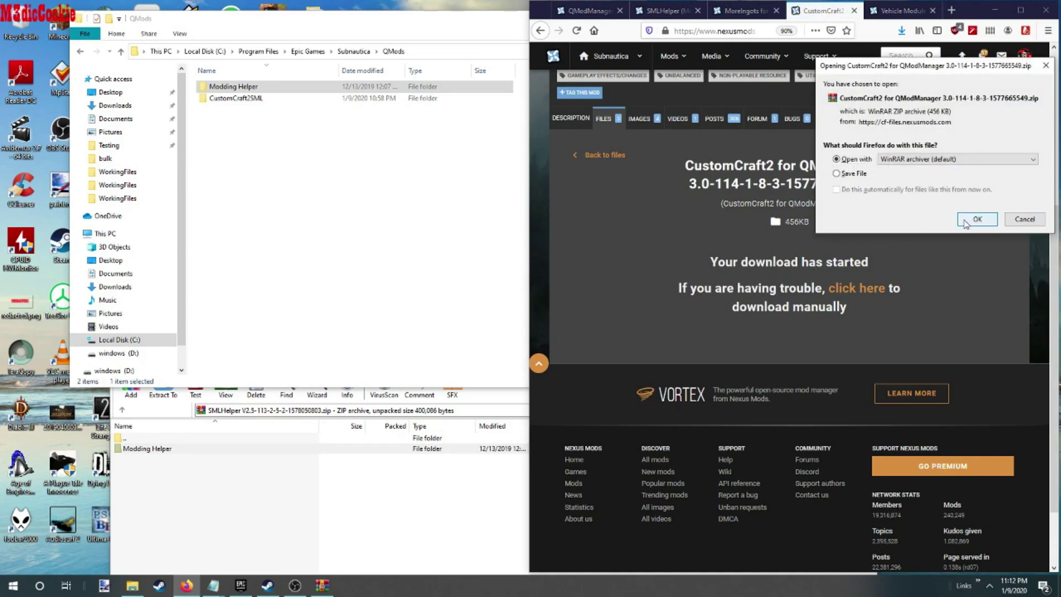
click(976, 219)
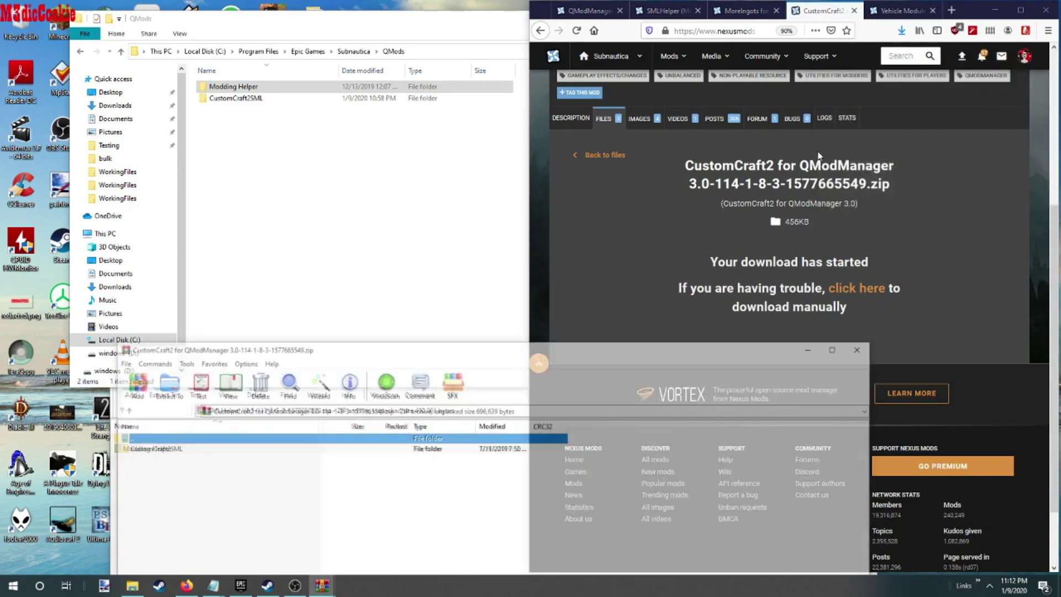
Step: Extract the CustomCraft2SML folder from the archive into Subnautica's QMods folder and close the open WinRAR windows
drag(135, 448, 265, 200)
drag(396, 184, 429, 194)
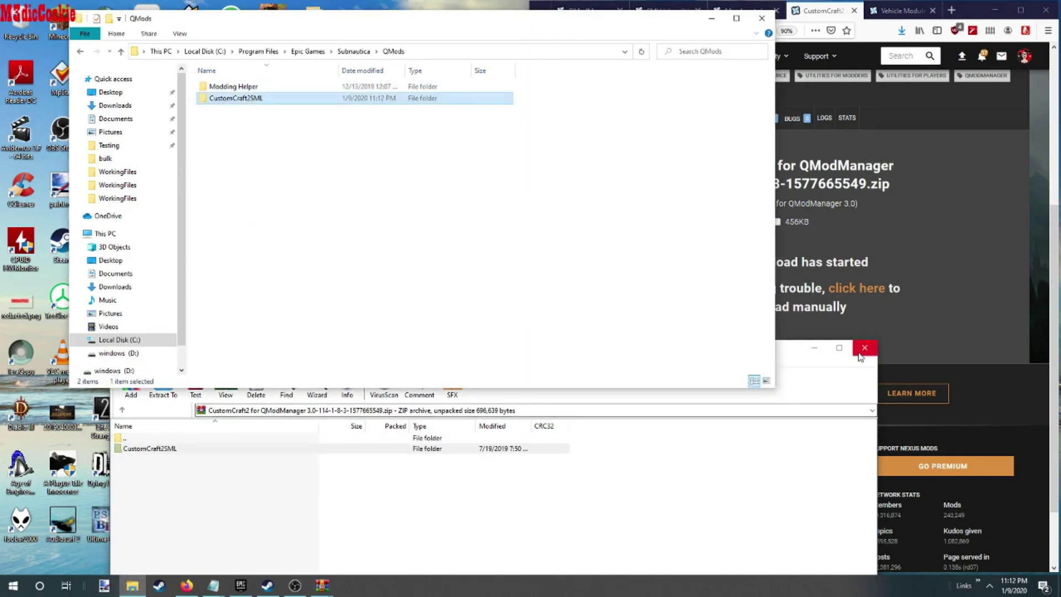
click(788, 349)
click(476, 439)
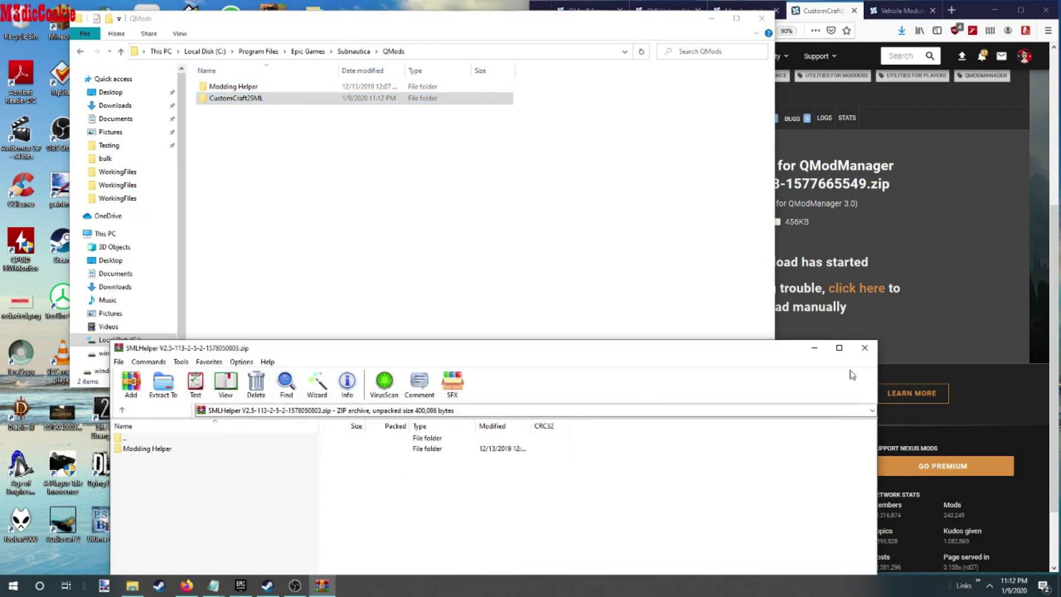
click(864, 347)
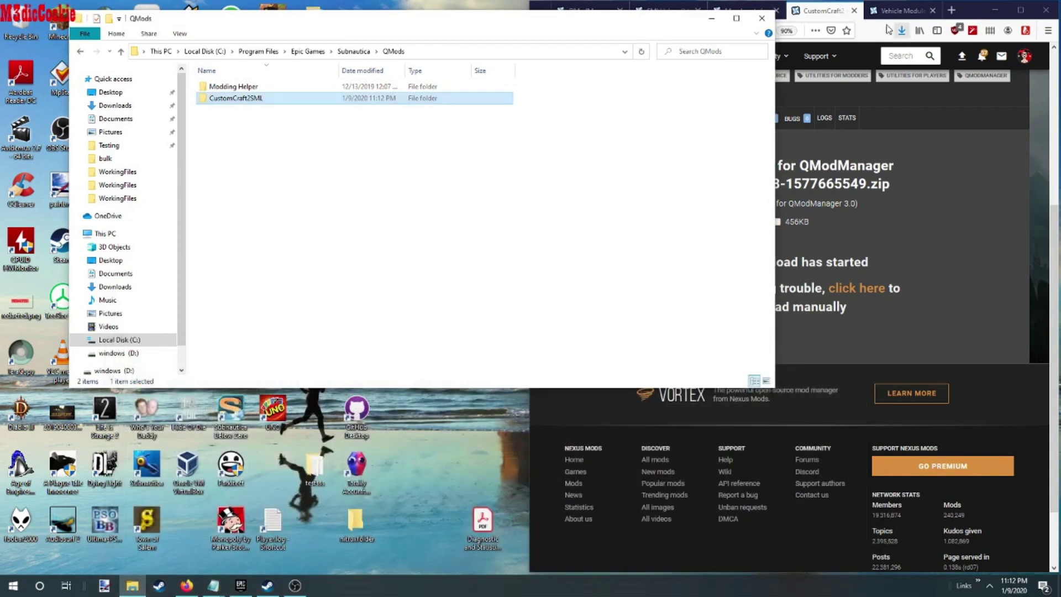
Step: Manually download the VModFabricatorCC2 main file from the Vehicle Module Fabricator page with the free slow option and open it in WinRAR
click(891, 11)
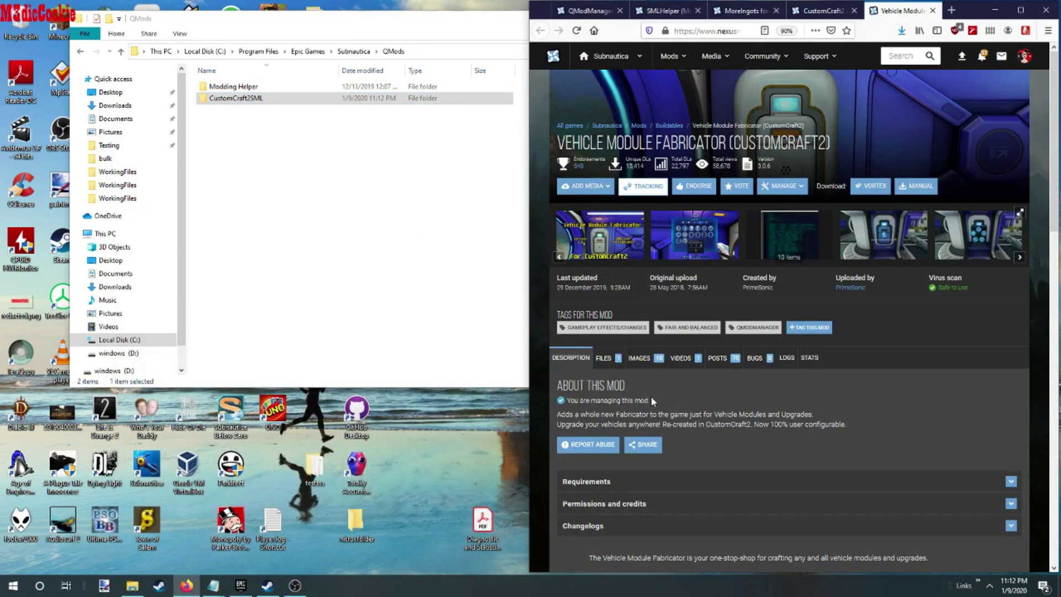
click(603, 357)
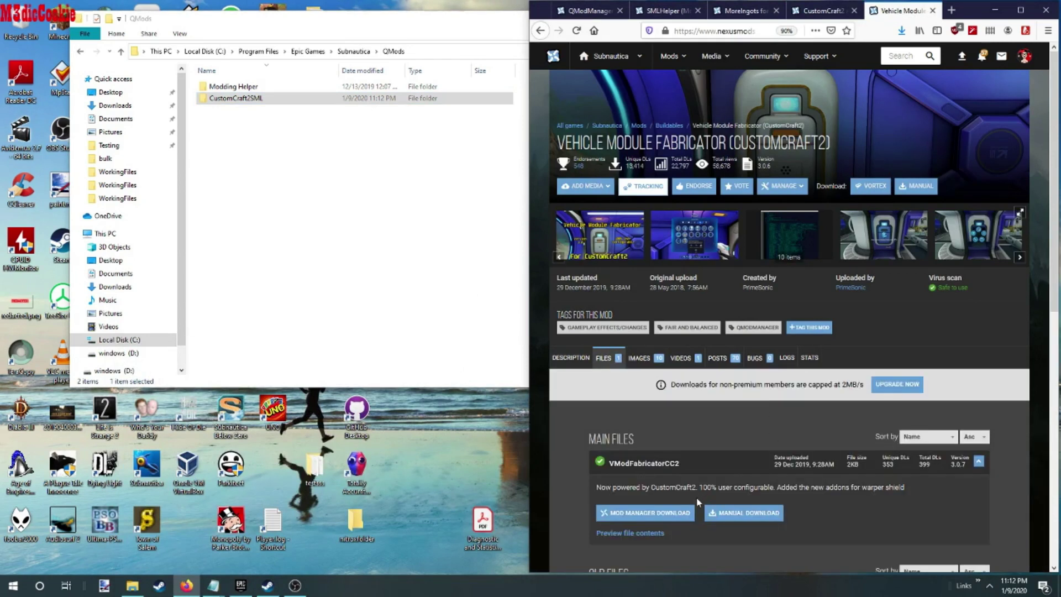
click(733, 509)
click(680, 360)
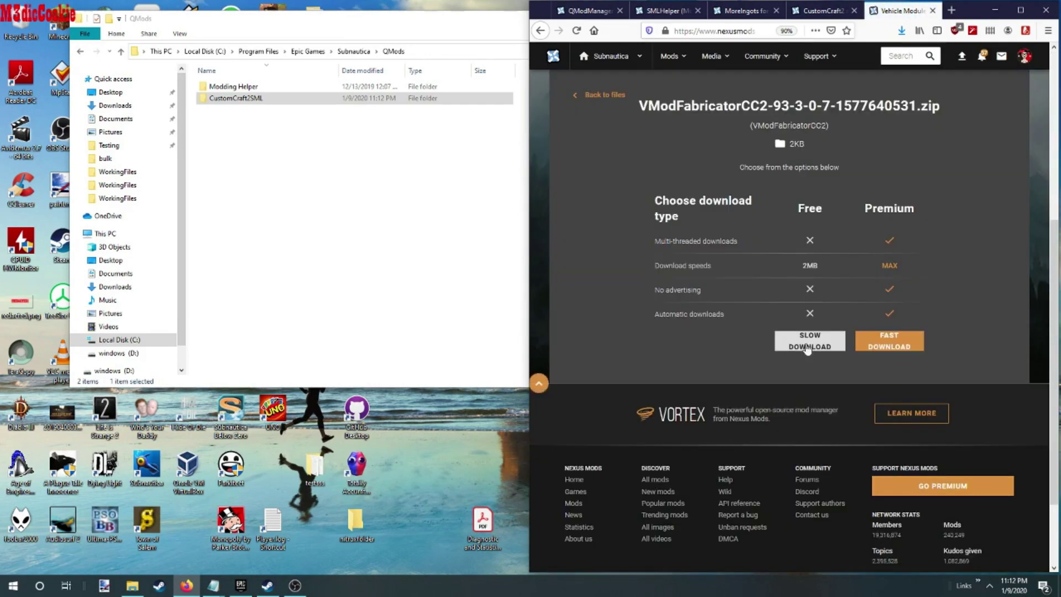
click(808, 348)
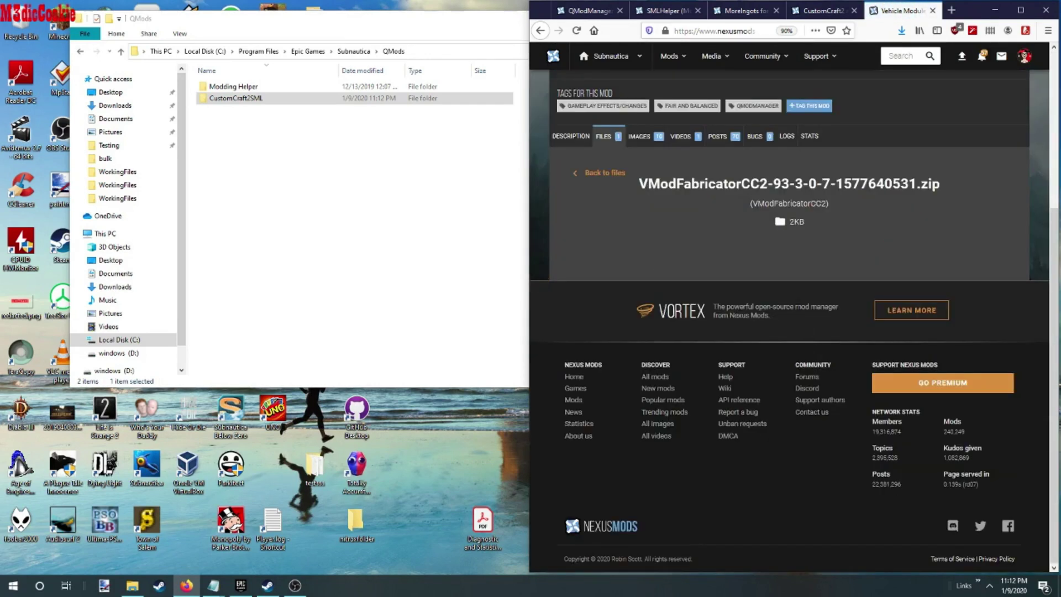
click(966, 218)
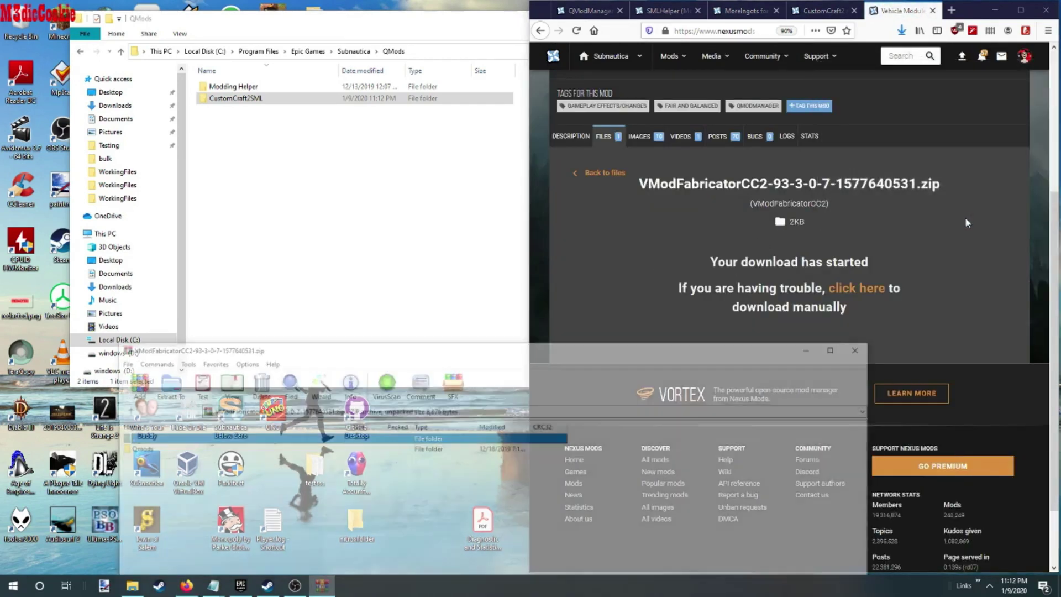
Step: Extract the Qmods folder from the VModFabricatorCC2 archive into the main Subnautica folder, and open the game's QMods folder
click(134, 449)
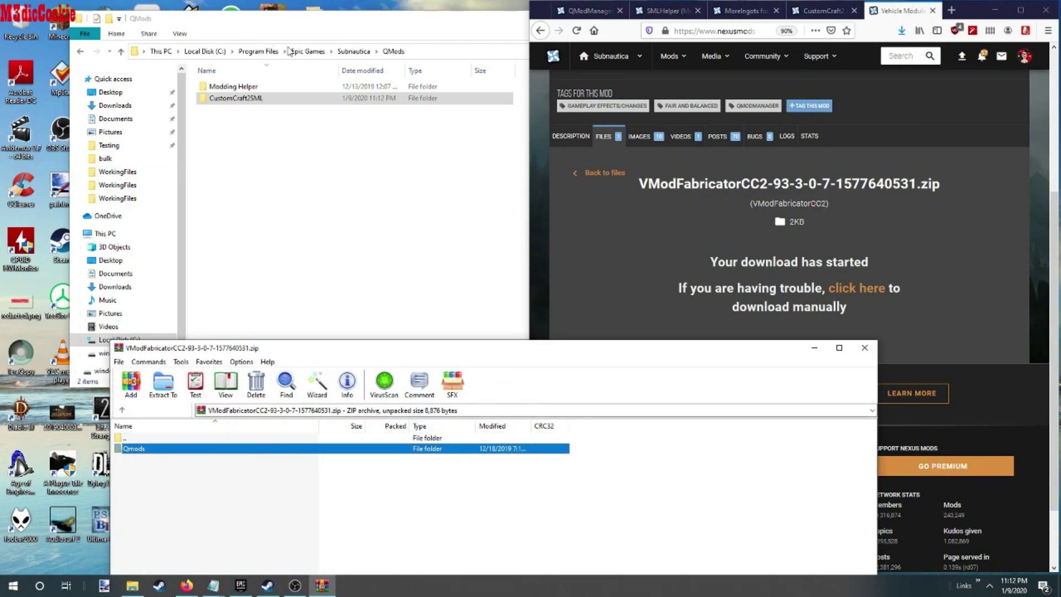
click(353, 50)
drag(129, 452, 649, 266)
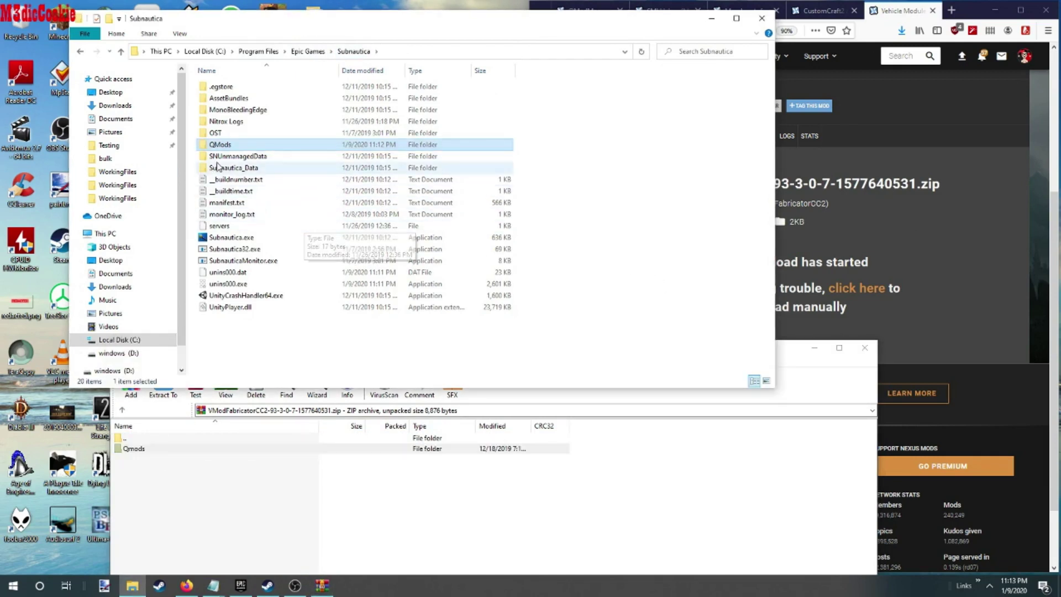
double_click(223, 146)
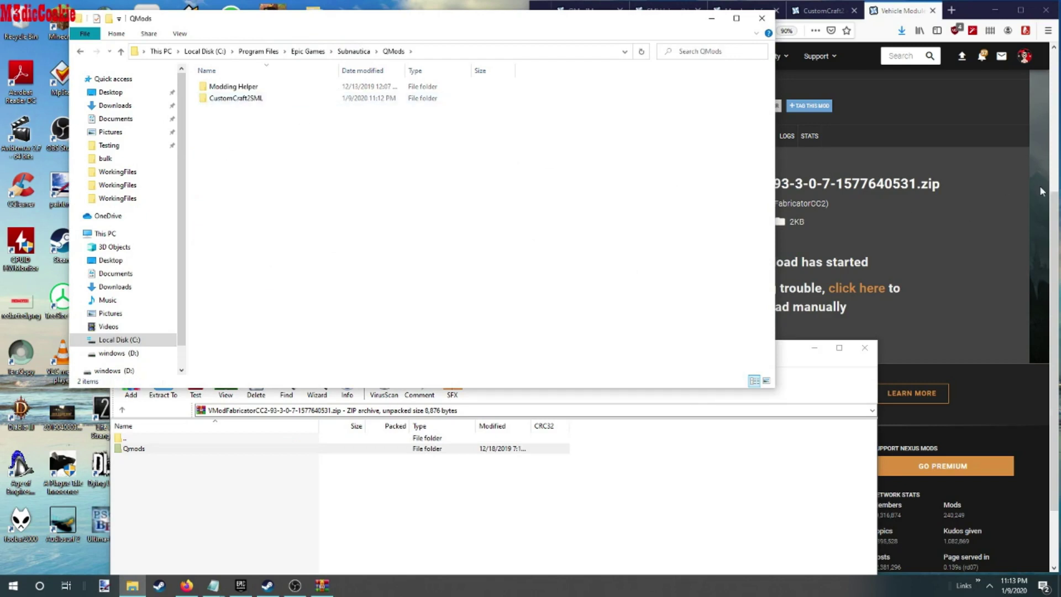
Step: Manually download MoreIngots for Custom Craft 2 (includes horders) with the free slow option and open the ZIP in WinRAR
click(976, 10)
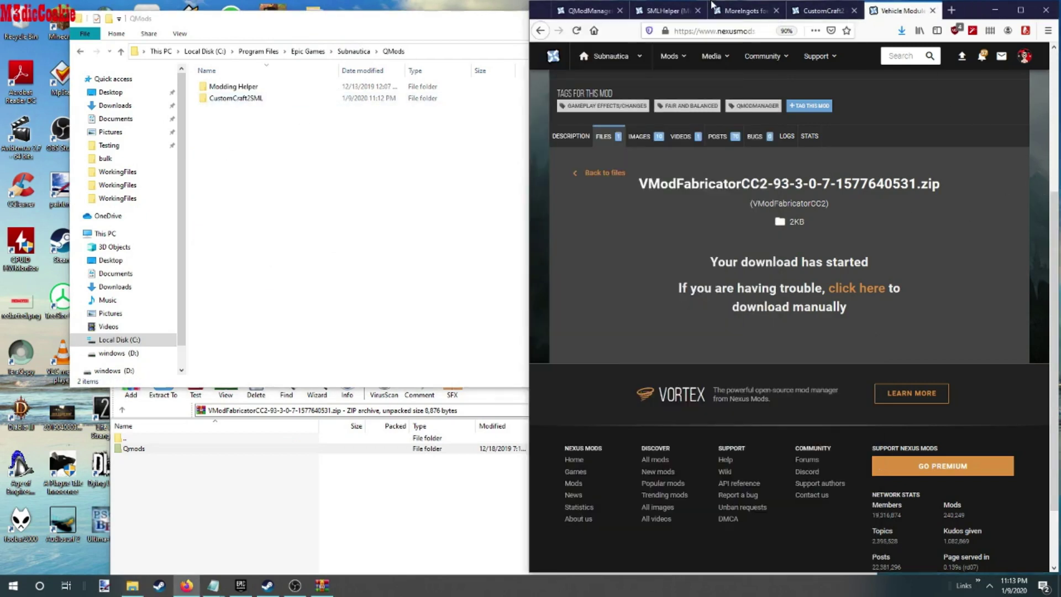
click(746, 10)
click(603, 358)
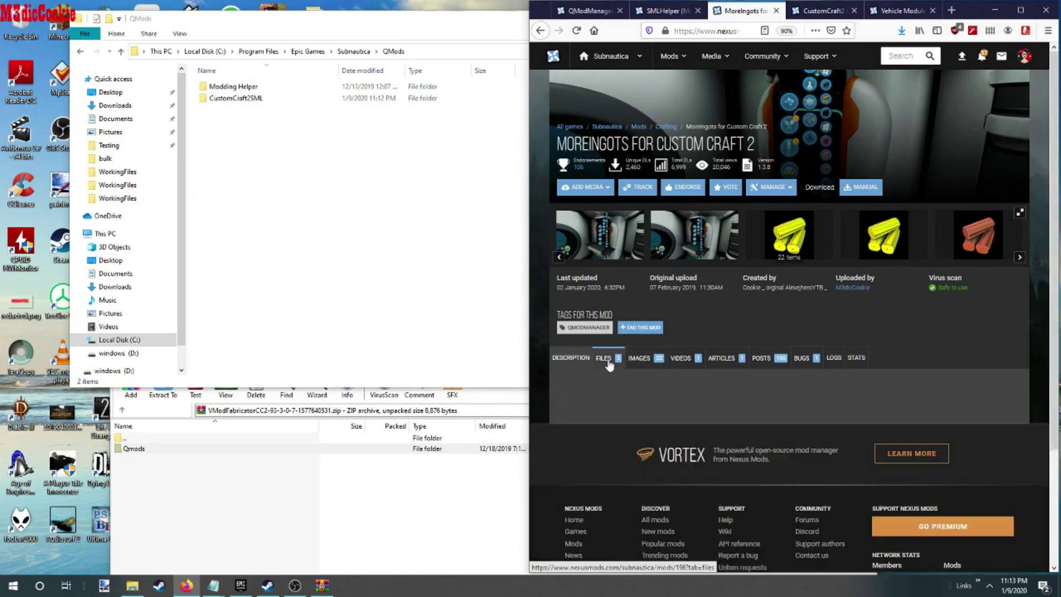
scroll(663, 354, down, 1)
scroll(684, 352, down, 6)
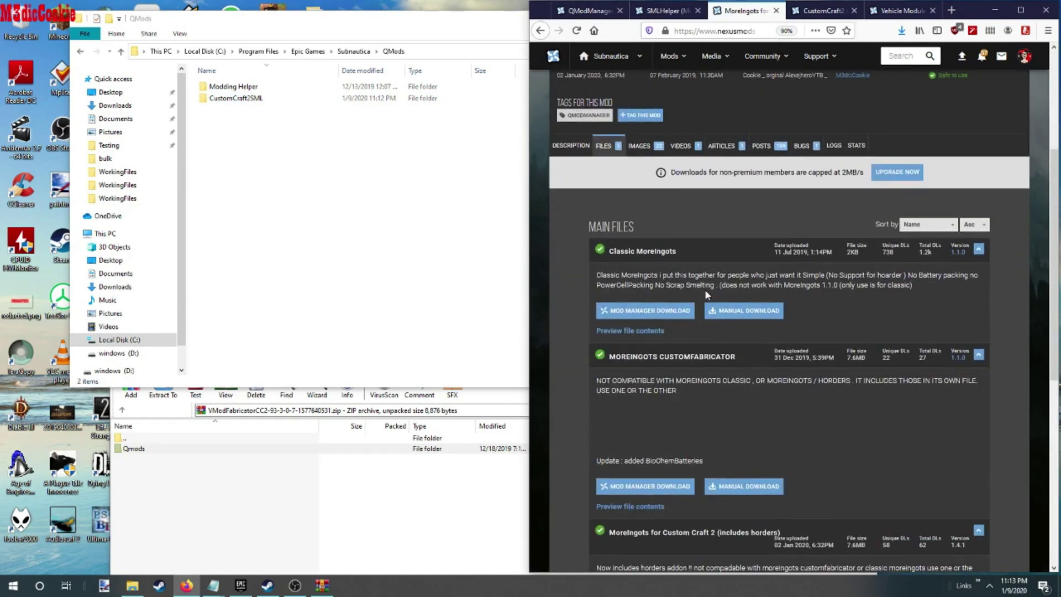
scroll(702, 289, down, 2)
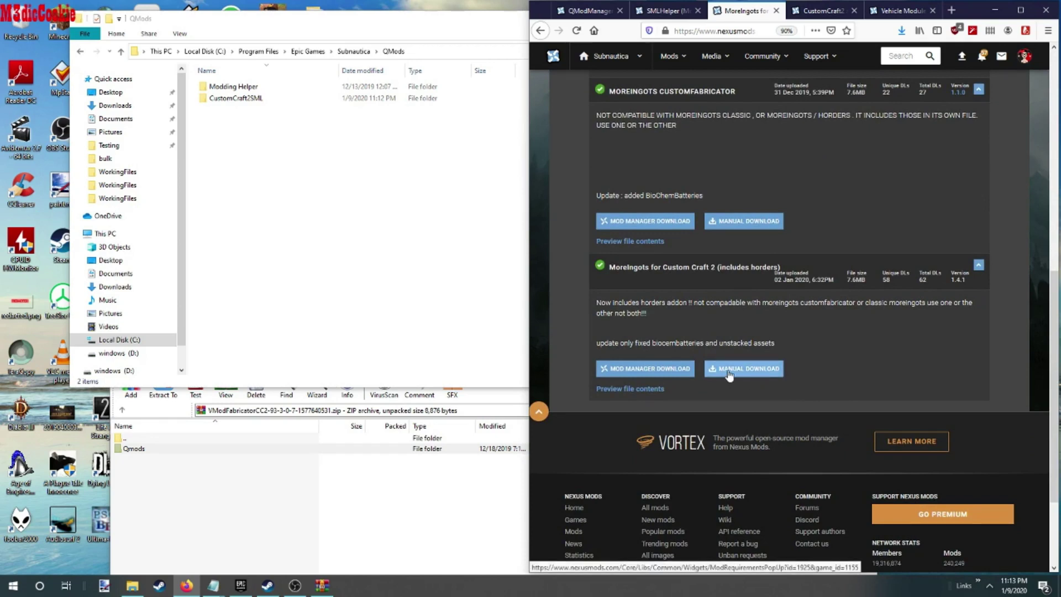
click(729, 373)
click(673, 360)
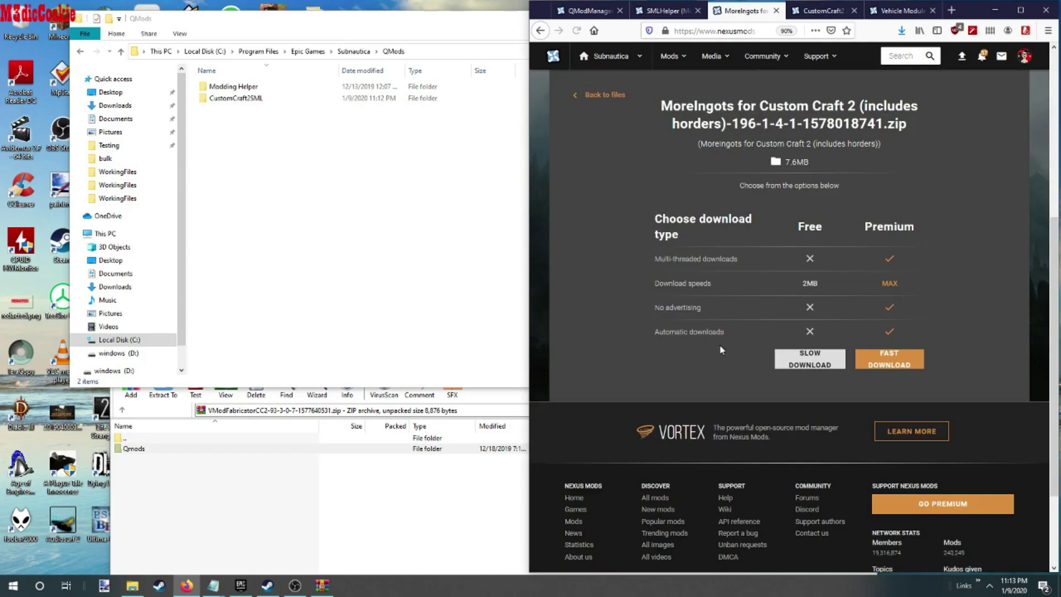
click(829, 361)
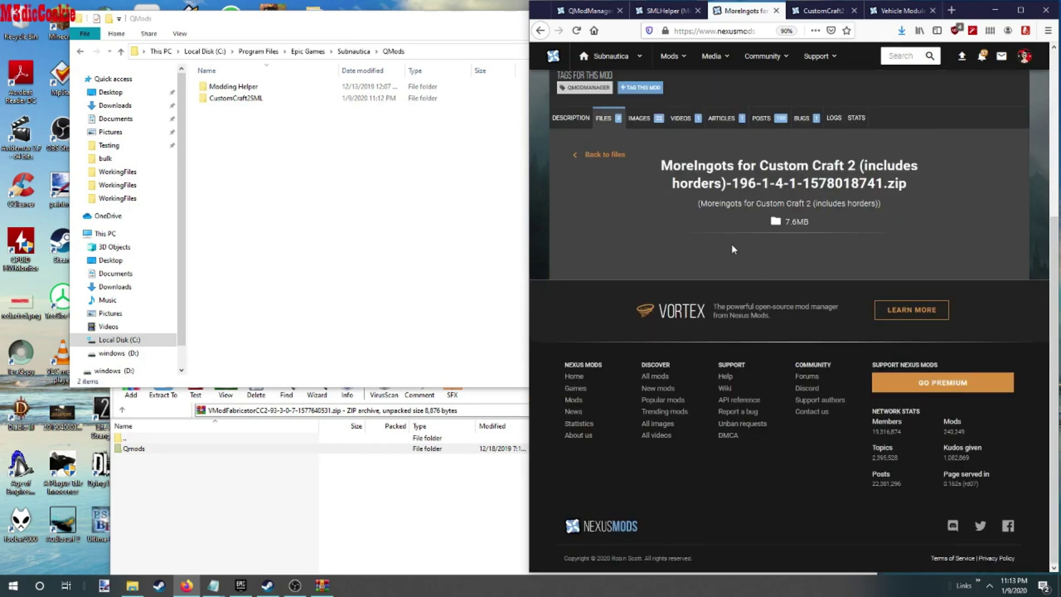
click(975, 219)
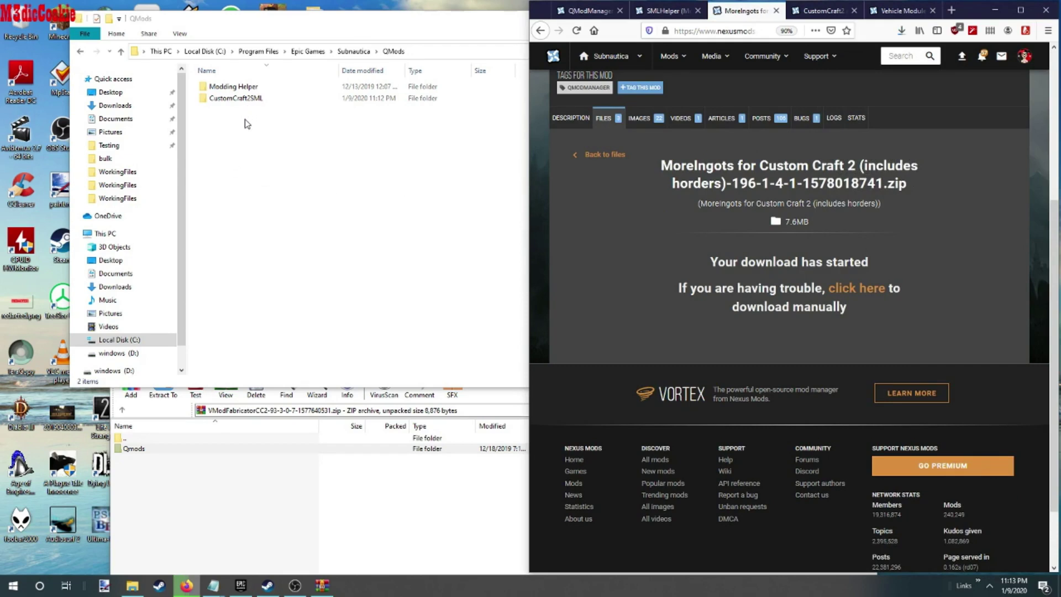
Step: Extract the Qmods folder from the MoreIngots archive into the main Subnautica folder
click(353, 51)
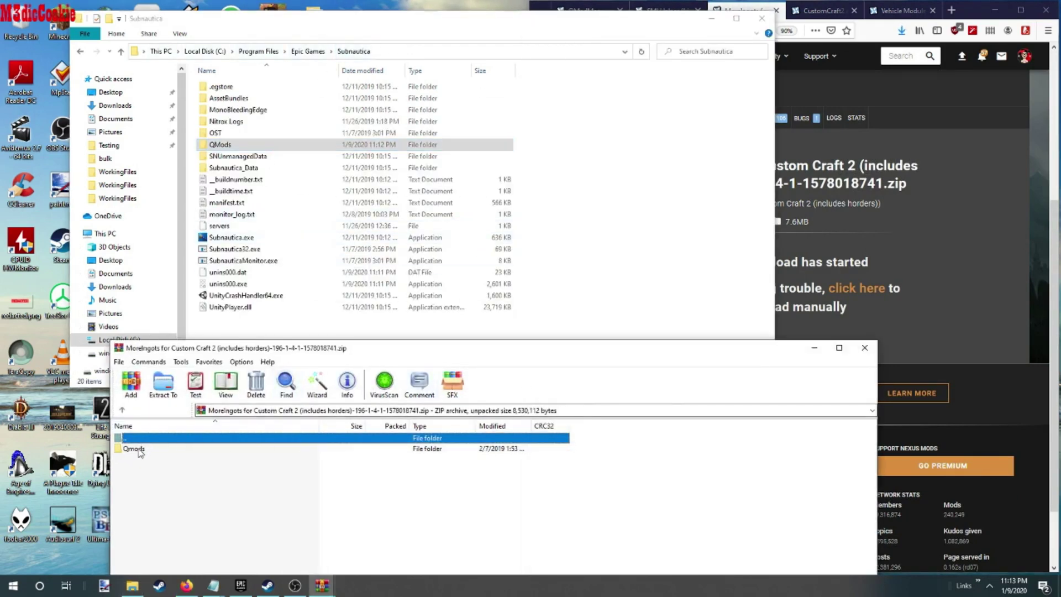
drag(138, 449, 650, 284)
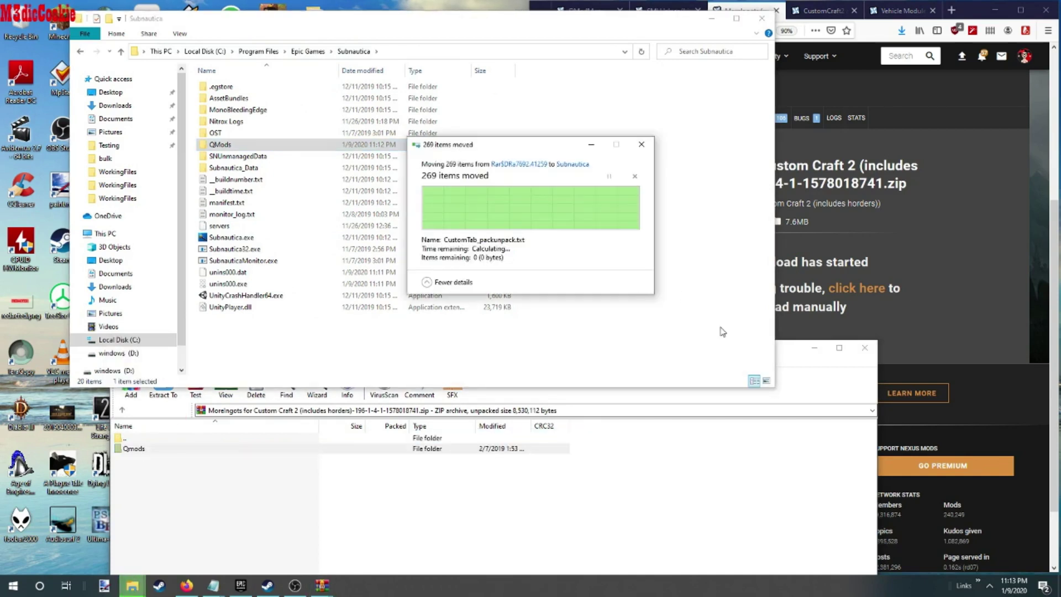
Step: Examine the WorkingFiles and Assets folders inside QMods\CustomCraft2SML, and return to the main Subnautica folder
double_click(224, 144)
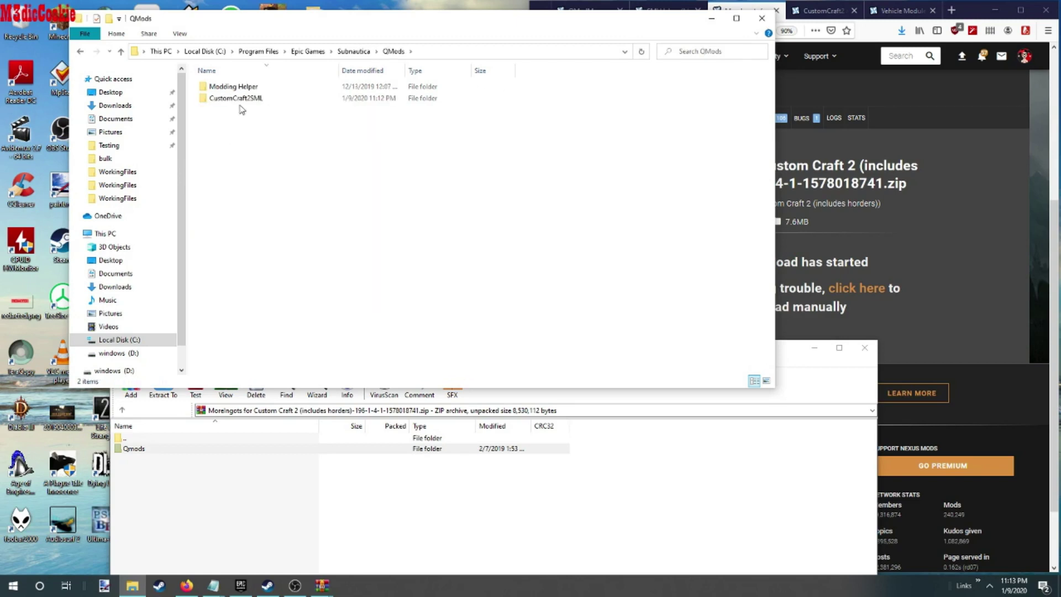
double_click(236, 98)
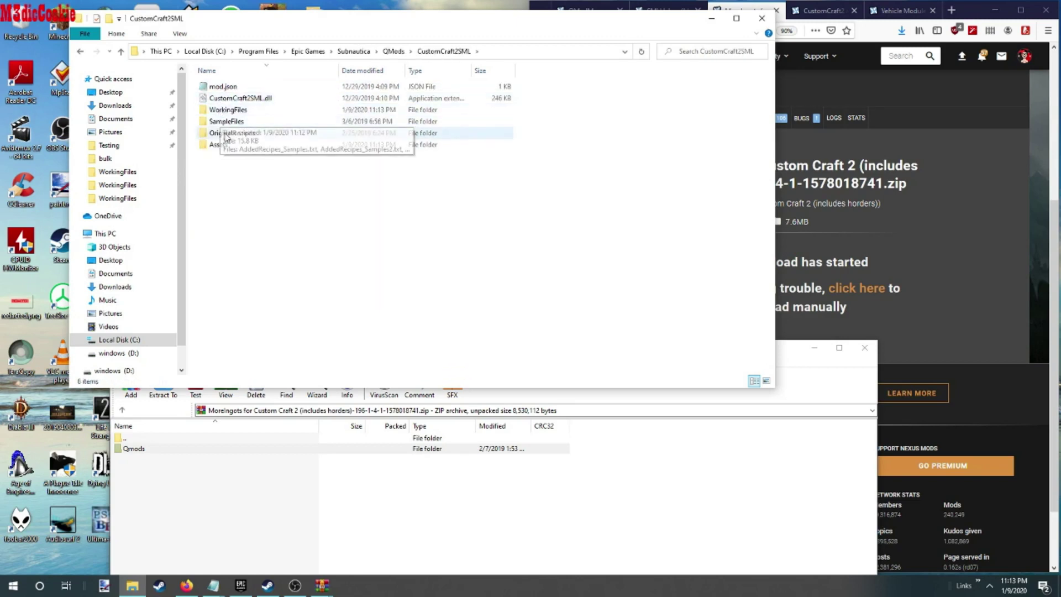
double_click(229, 110)
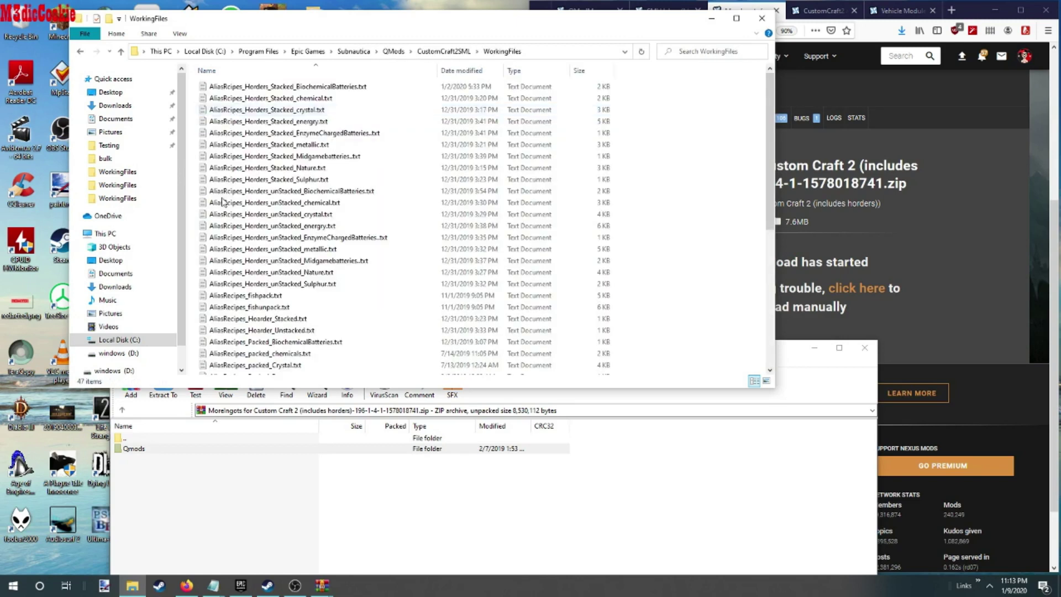
click(81, 51)
double_click(218, 144)
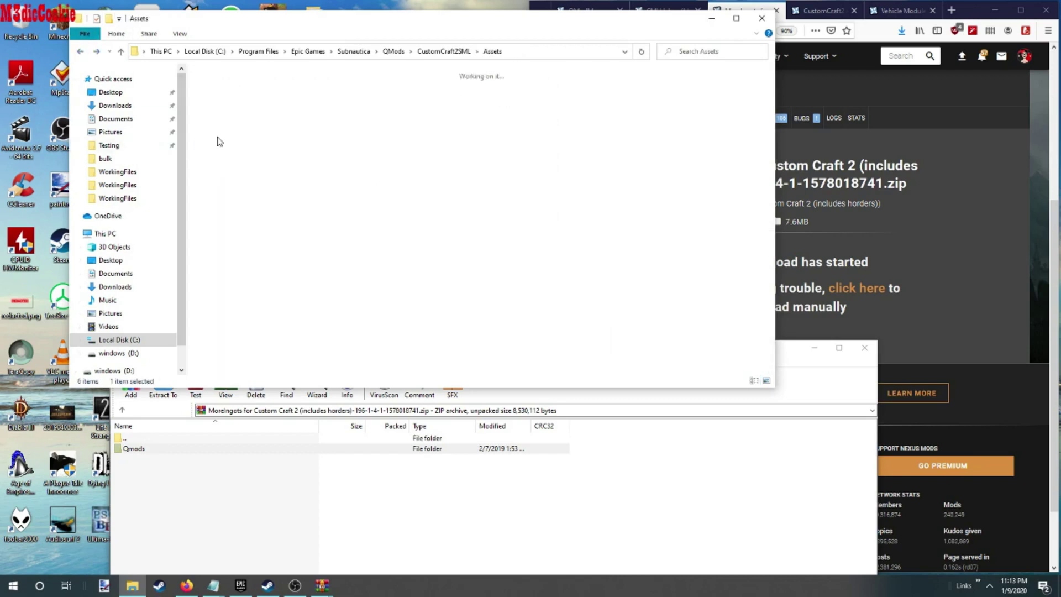
click(80, 52)
click(81, 51)
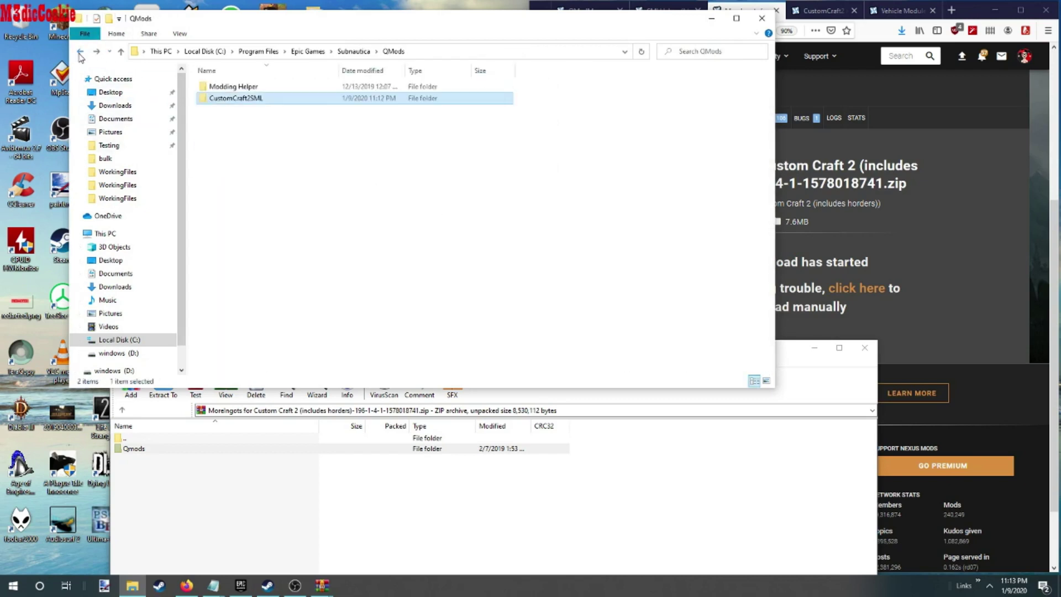
click(80, 52)
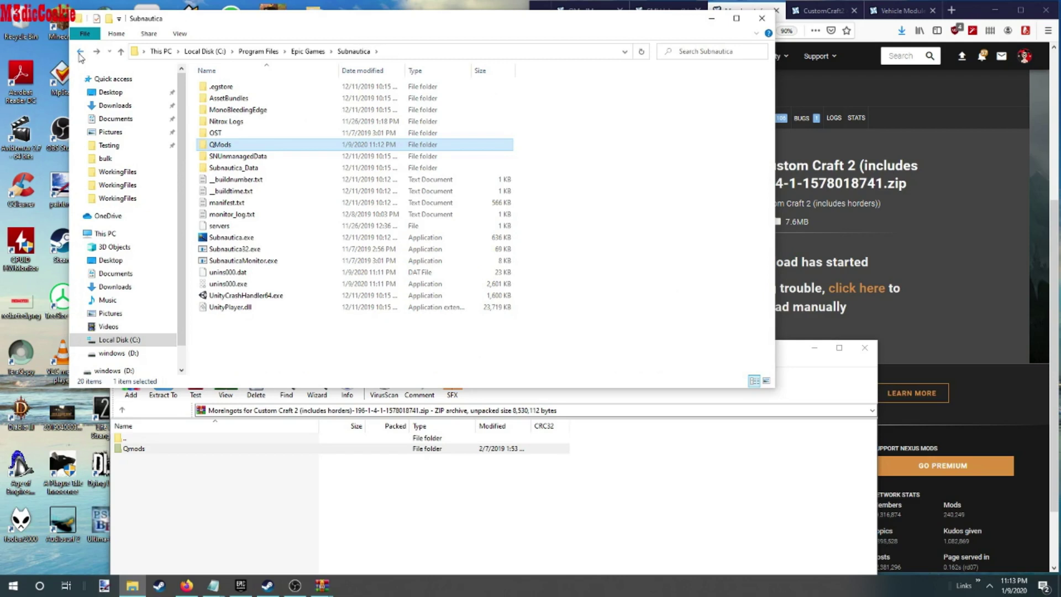
Step: Switch to the Epic Games Launcher and start the update of the first quick-launch game
click(240, 585)
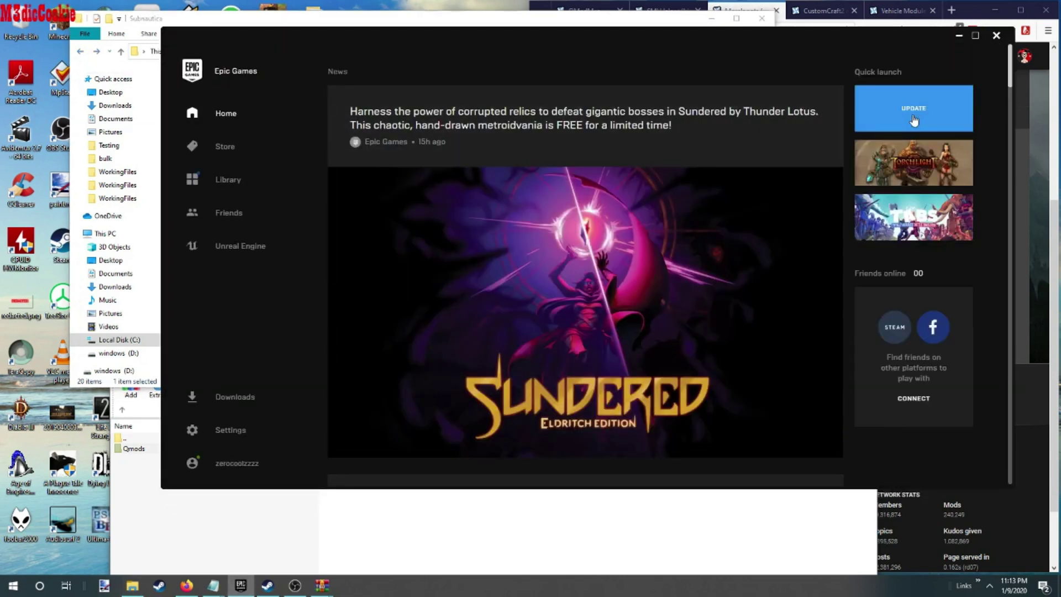
click(913, 120)
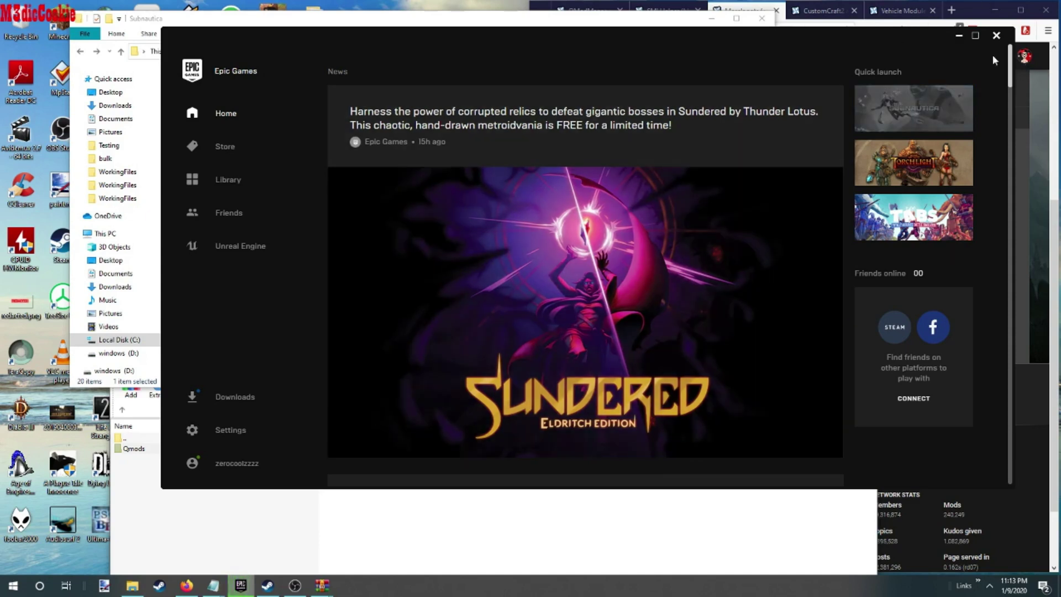
Step: Minimize the Epic Games Launcher and close the Epic Subnautica folder window and the MoreIngots archive
click(960, 36)
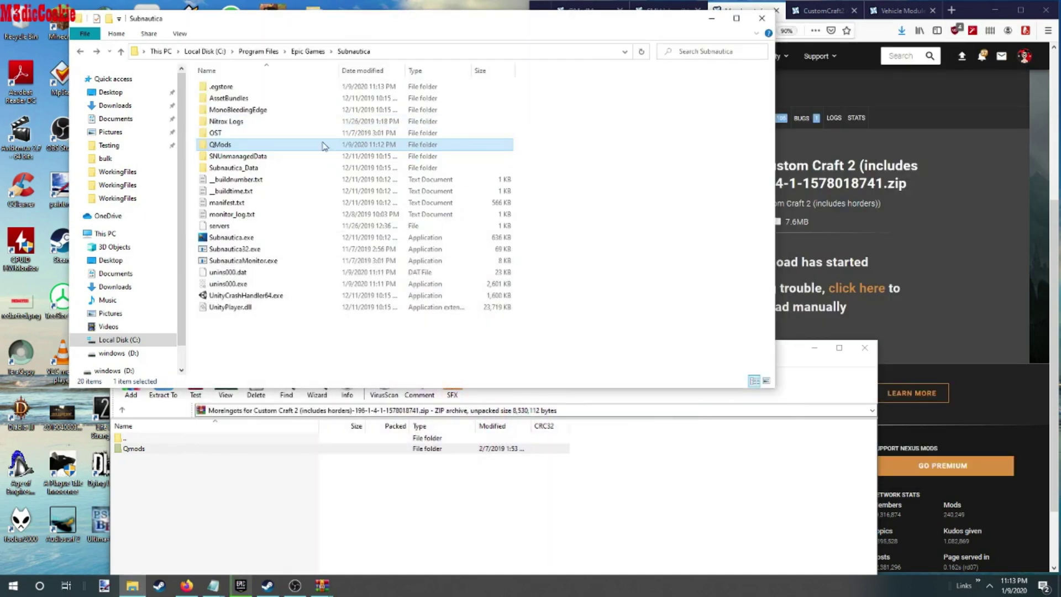
click(762, 20)
click(865, 348)
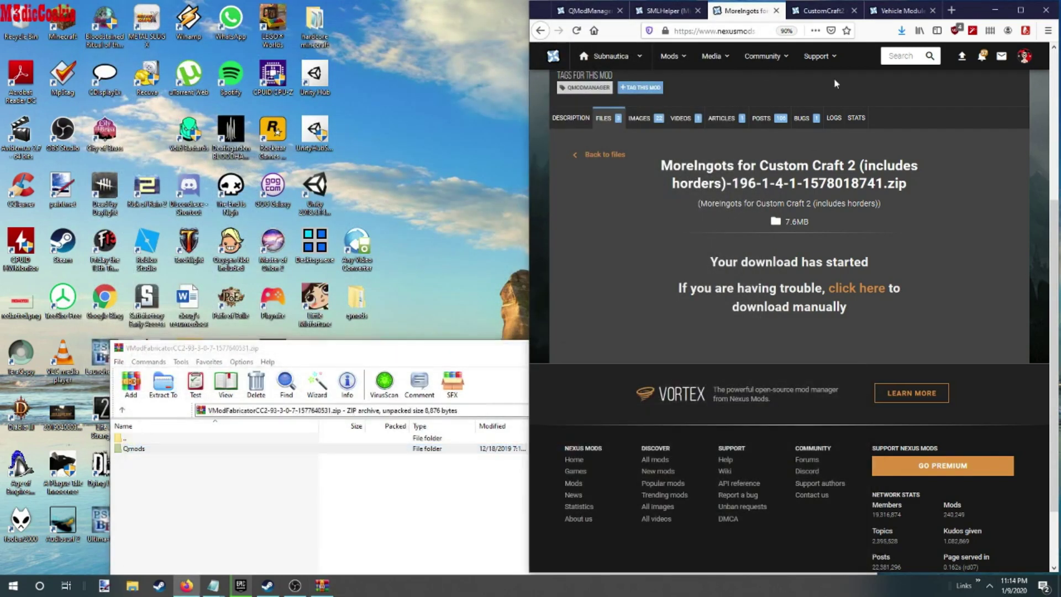
Step: Run the downloaded QModManager Setup v3.0 and install it for Subnautica using the game path from Steam
click(901, 31)
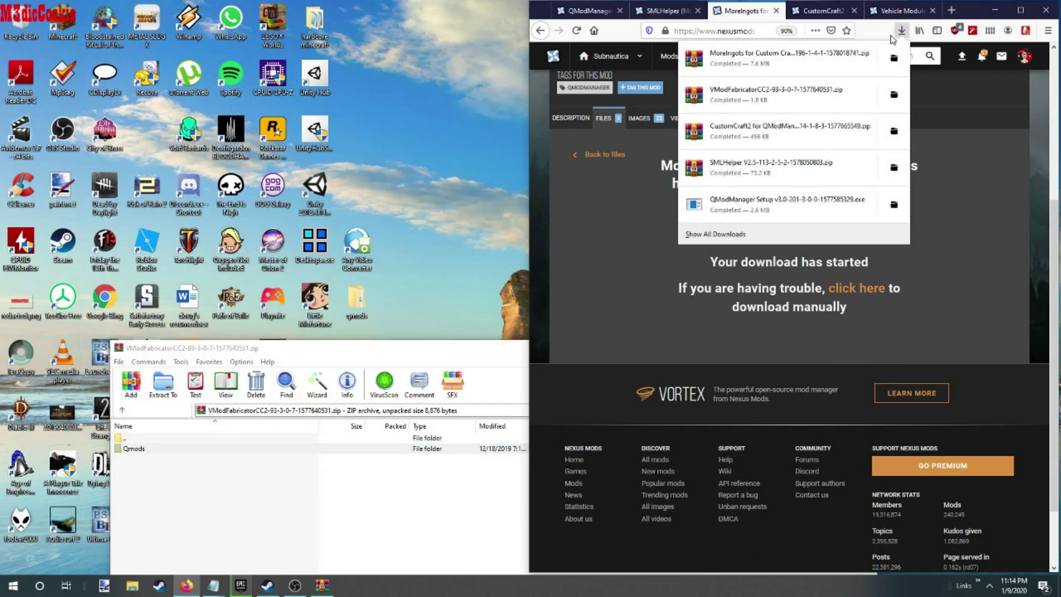
click(765, 204)
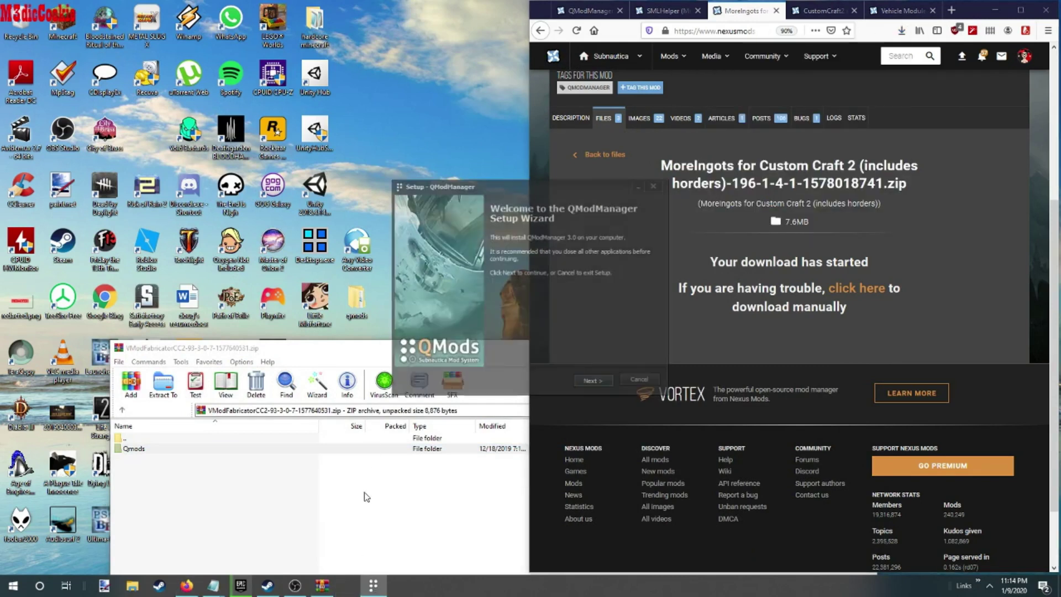
click(594, 384)
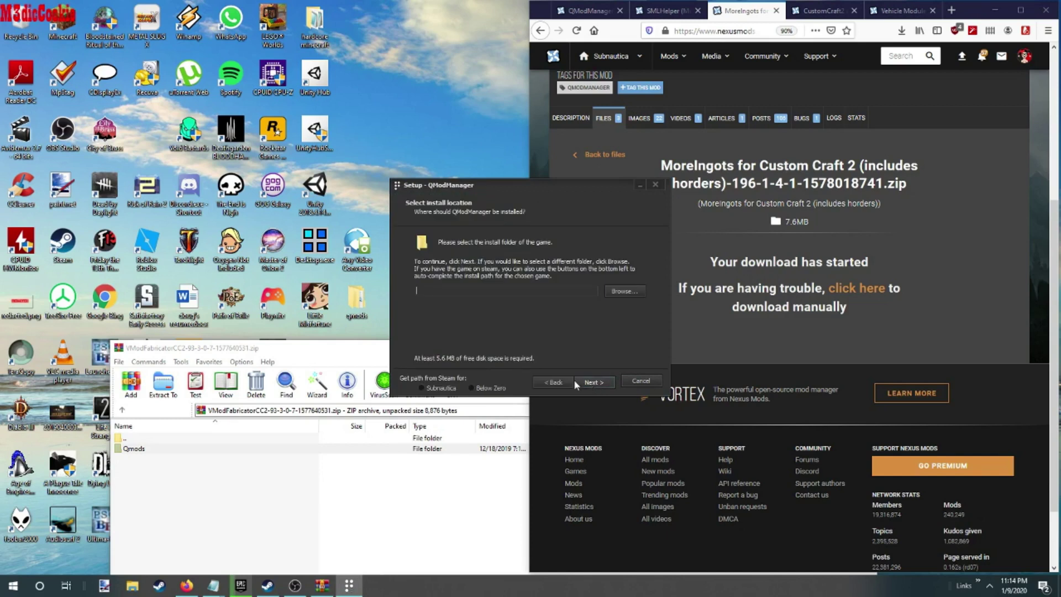
click(423, 388)
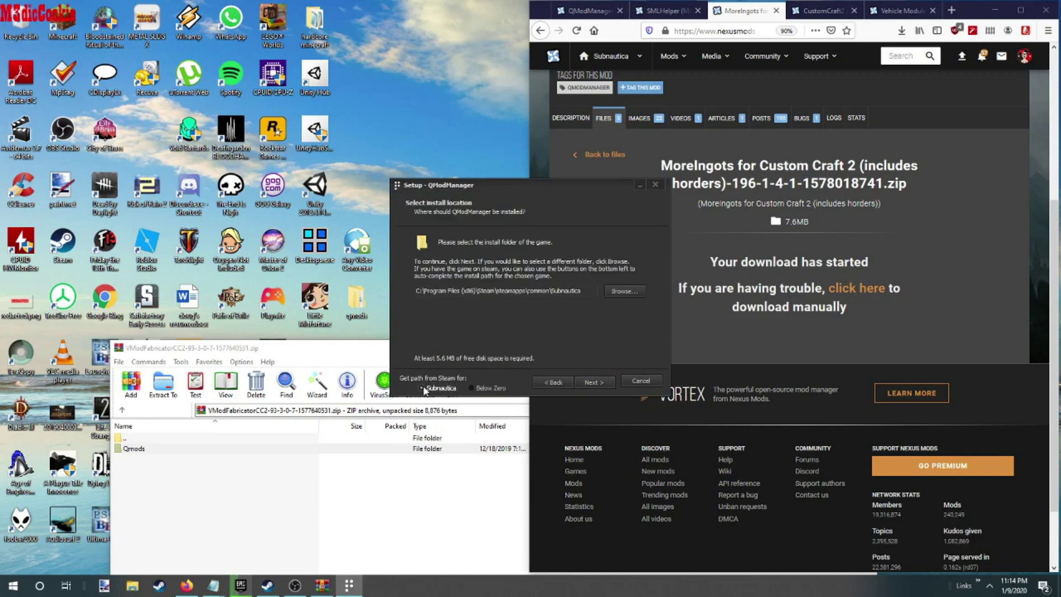
click(592, 382)
click(593, 383)
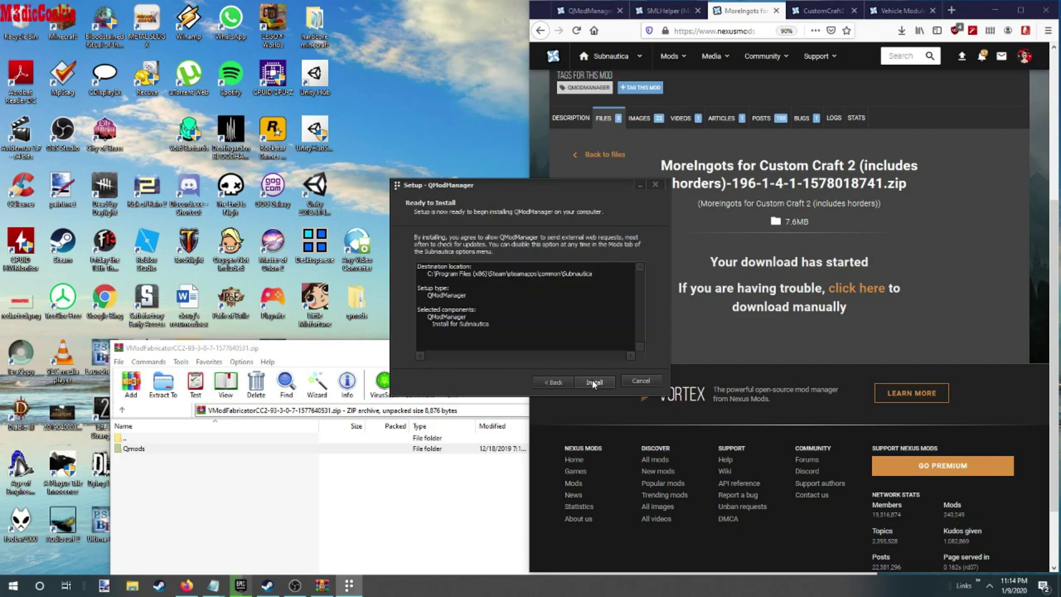
click(594, 384)
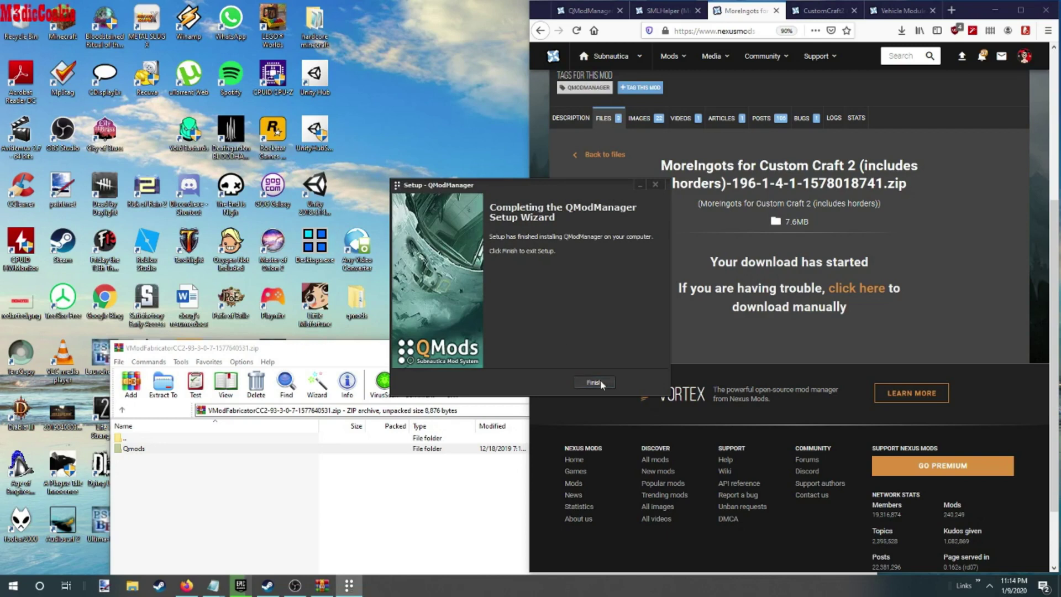
click(594, 382)
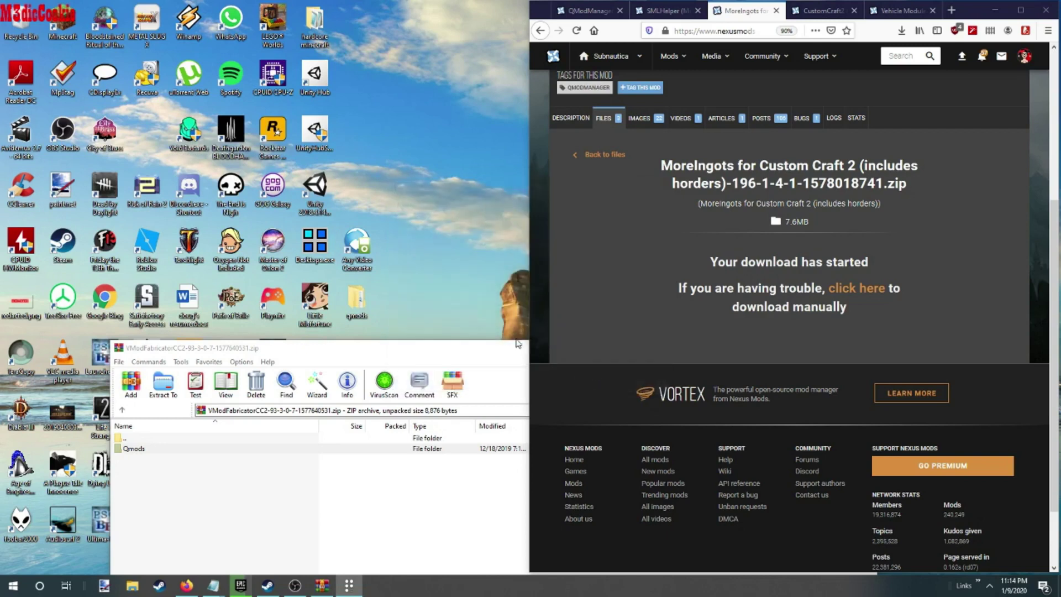
Step: Open the downloaded CustomCraft2 for QModManager 3.0 ZIP in WinRAR
click(828, 13)
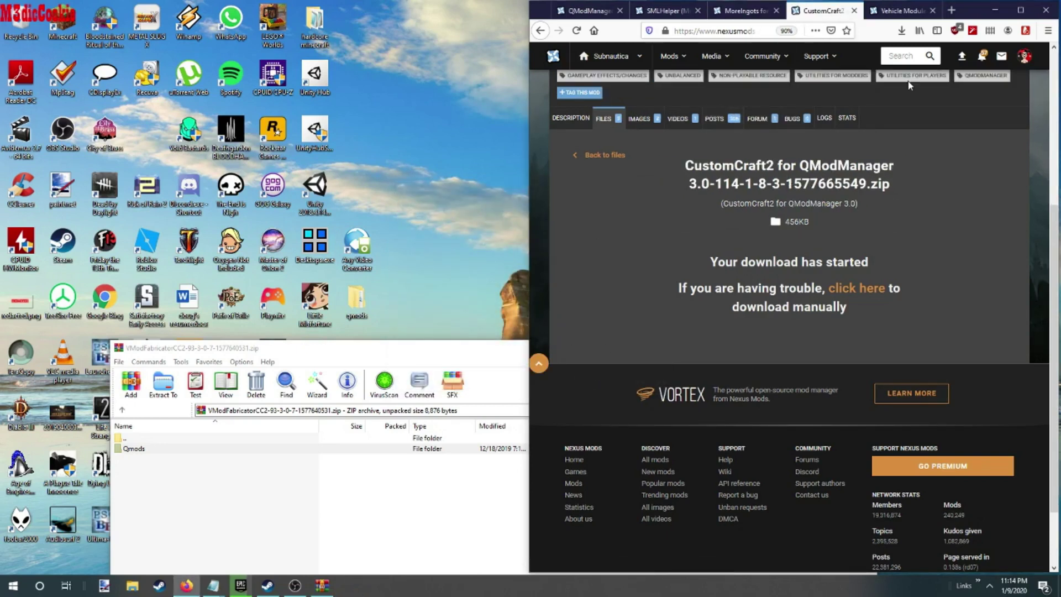
click(900, 31)
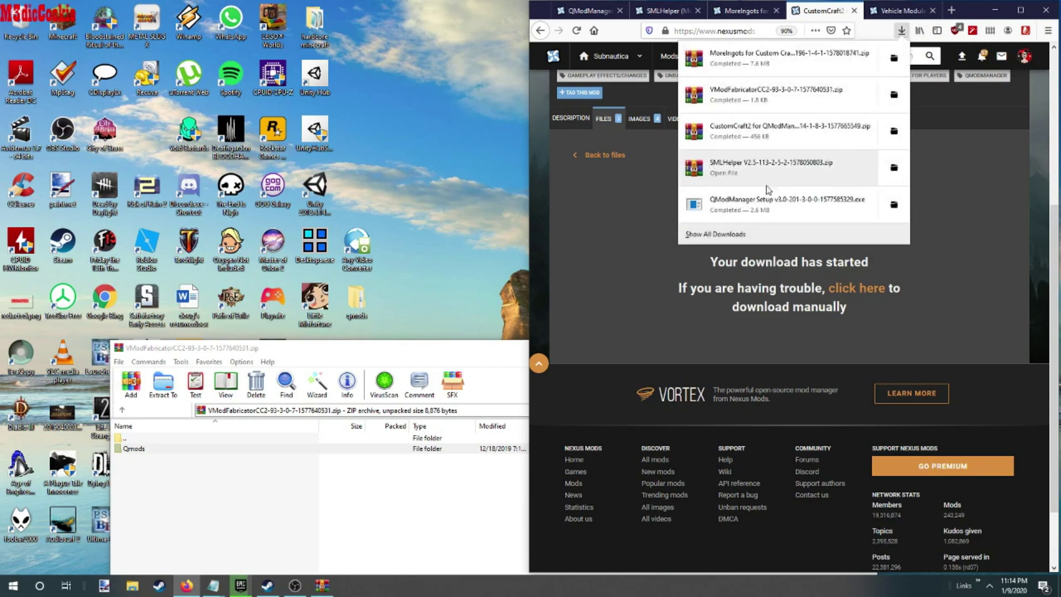
click(750, 137)
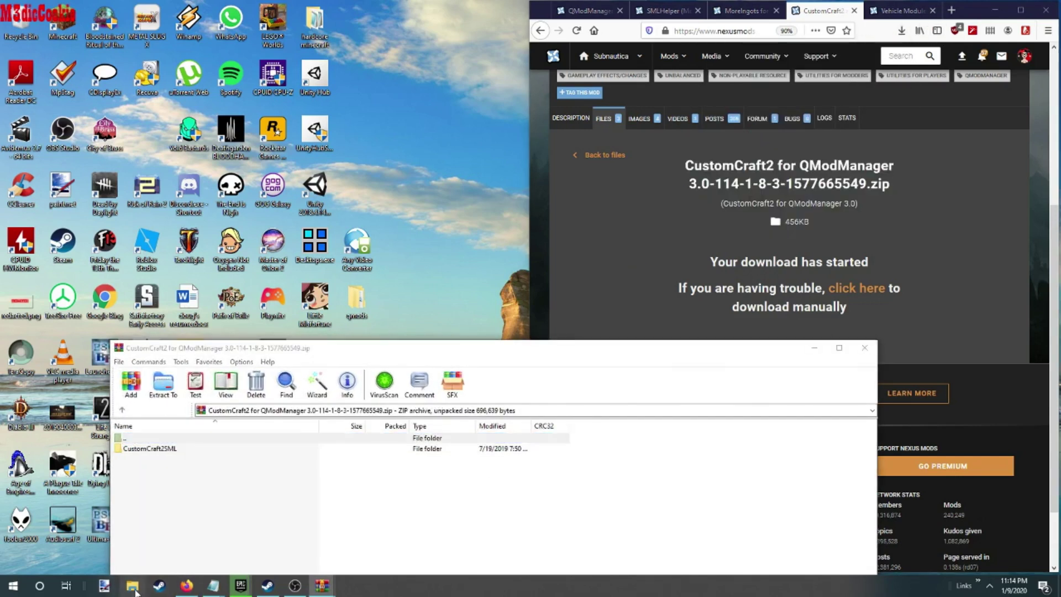
Step: Open the folder C:\Program Files (x86)\Steam\steamapps\common\Subnautica in File Explorer
click(132, 585)
click(113, 339)
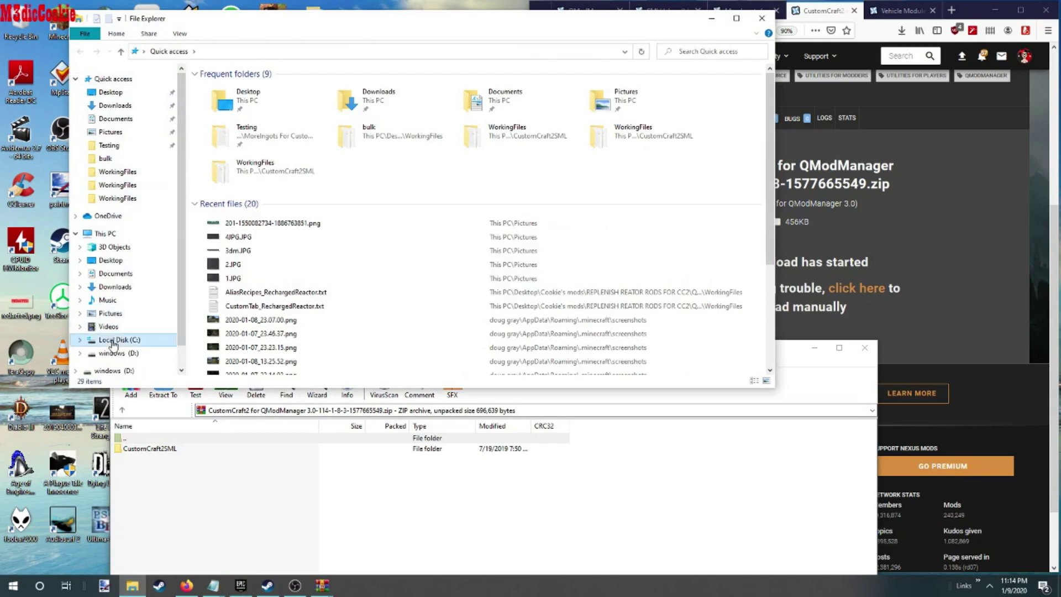
double_click(238, 202)
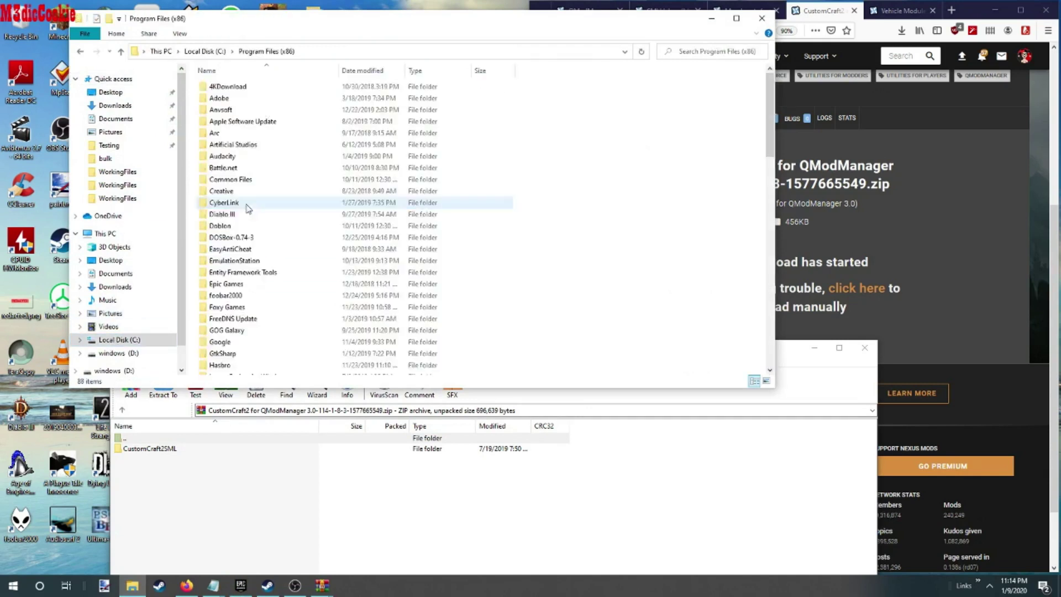
scroll(229, 301, down, 3)
scroll(220, 306, up, 2)
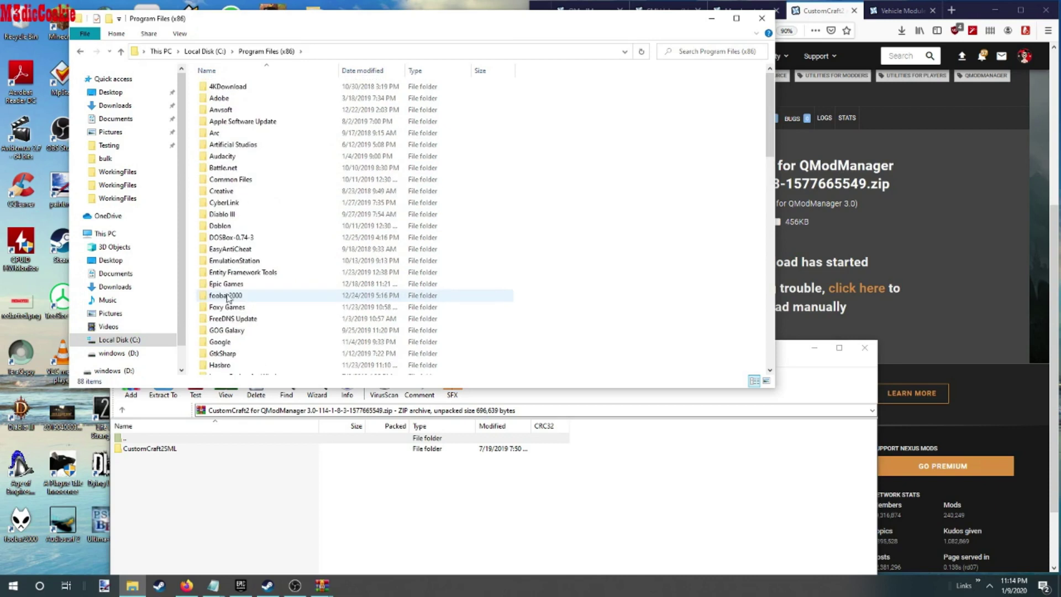
scroll(232, 298, down, 6)
scroll(244, 292, down, 7)
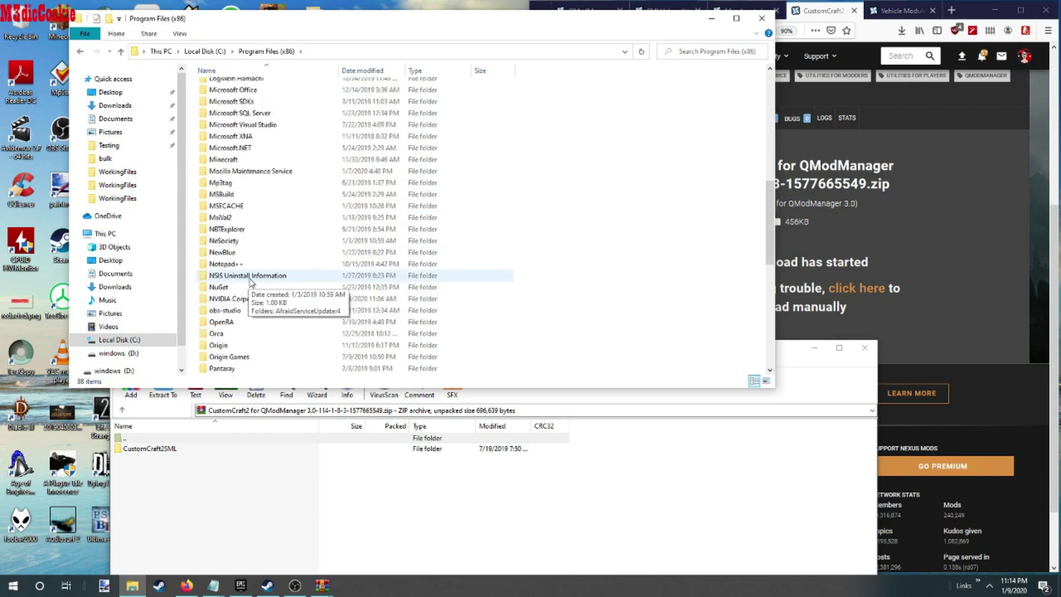
double_click(230, 302)
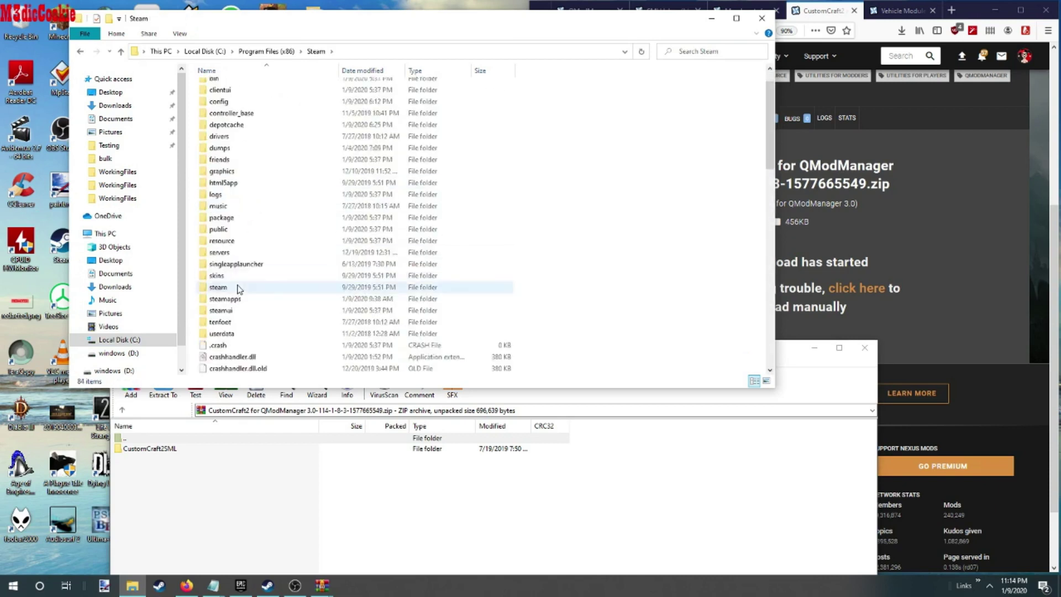
double_click(236, 234)
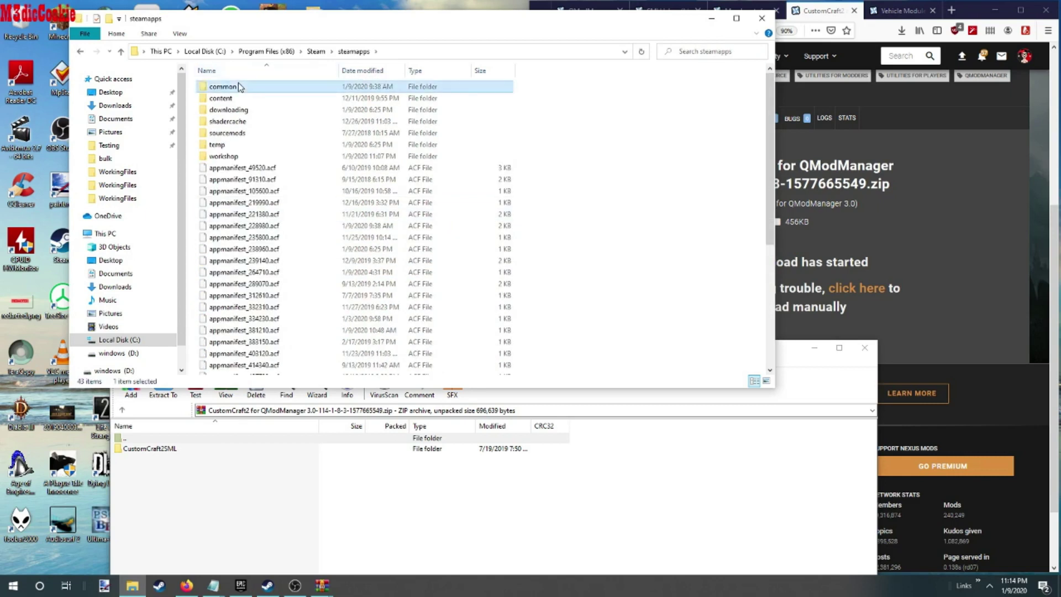
double_click(236, 87)
scroll(249, 165, down, 7)
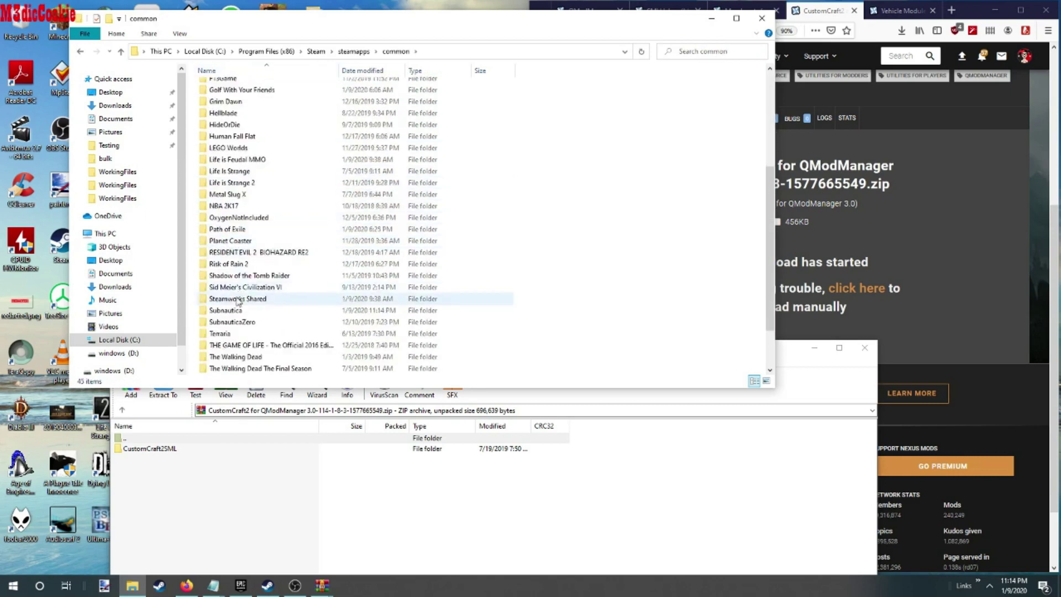
double_click(227, 310)
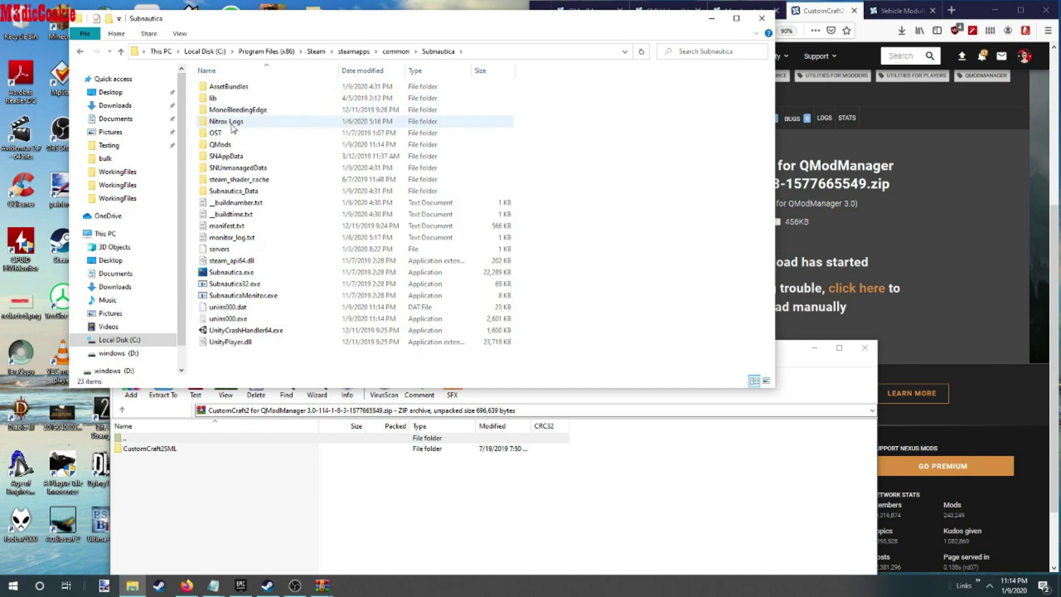
Step: Open the Steam game's QMods folder beside the archive and extract the CustomCraft2SML folder into it
drag(325, 20, 705, 45)
click(602, 170)
double_click(606, 172)
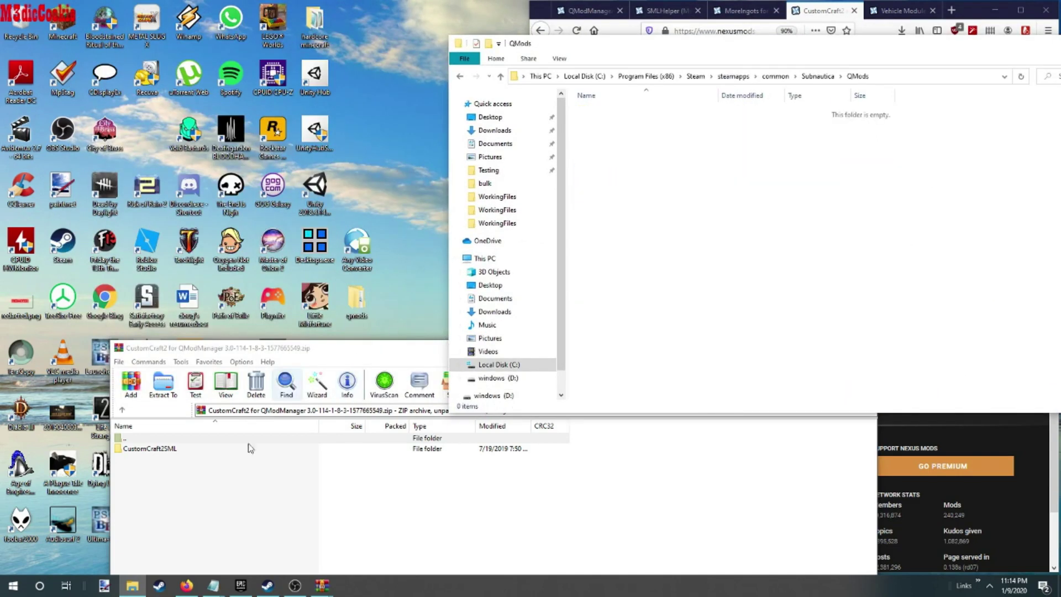
drag(166, 451, 657, 353)
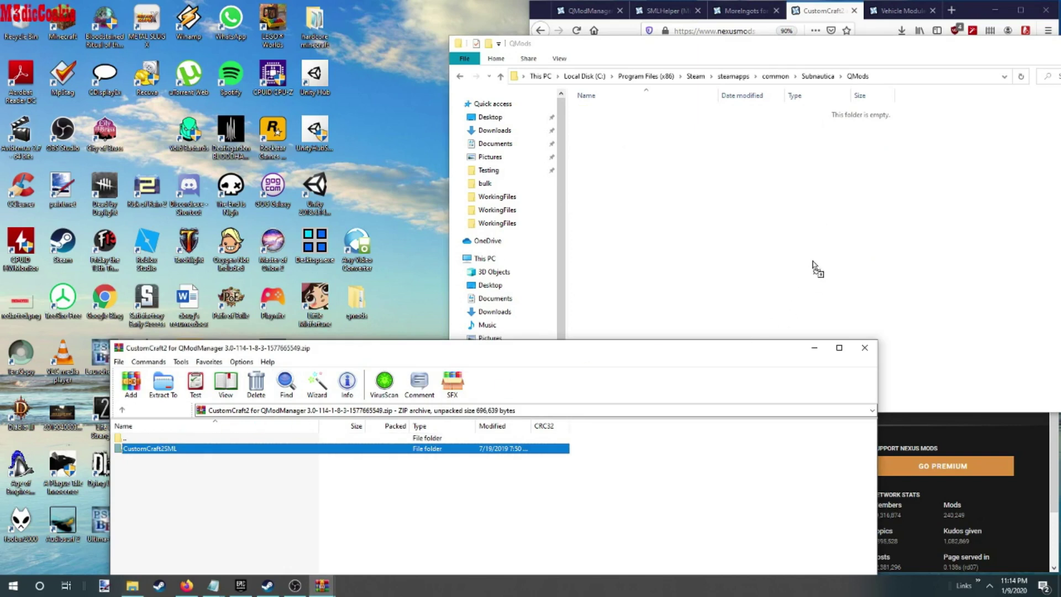
drag(812, 265, 810, 266)
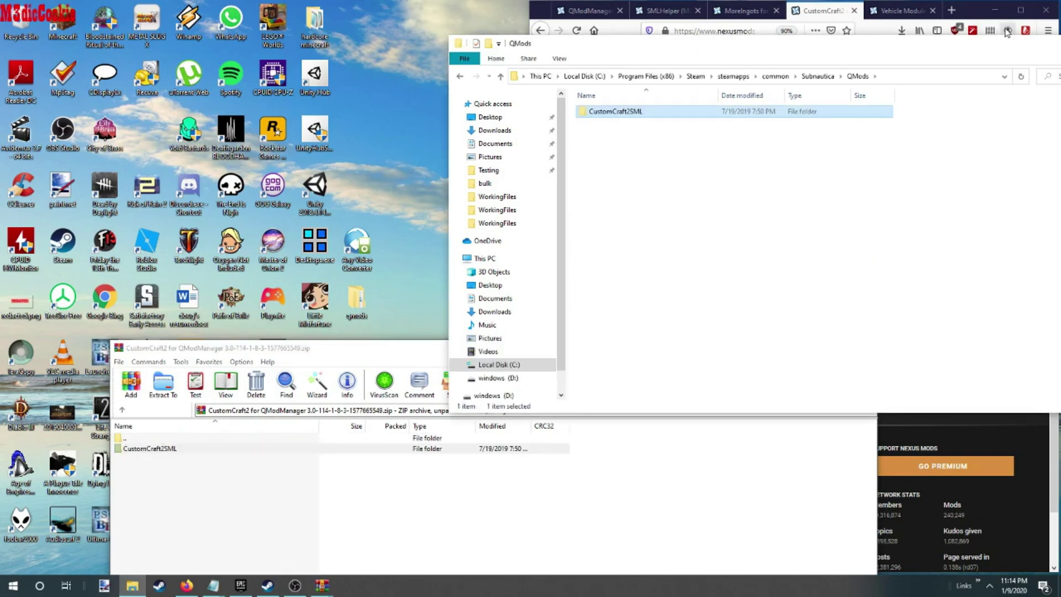
Step: Open the downloaded SMLHelper V2.5 ZIP and extract its Modding Helper folder into the Steam game's QMods folder
click(901, 31)
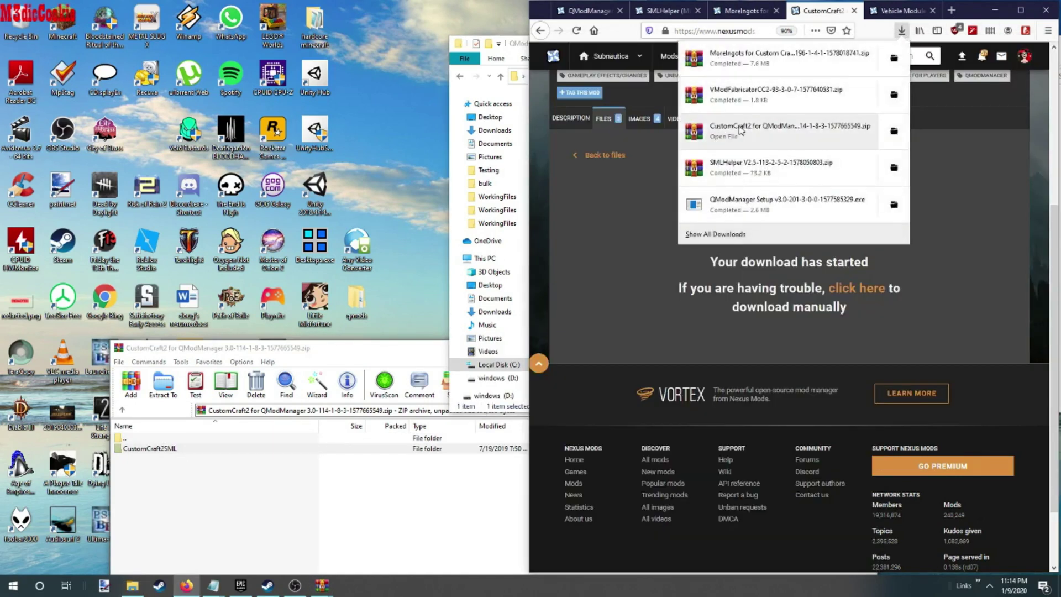
click(732, 182)
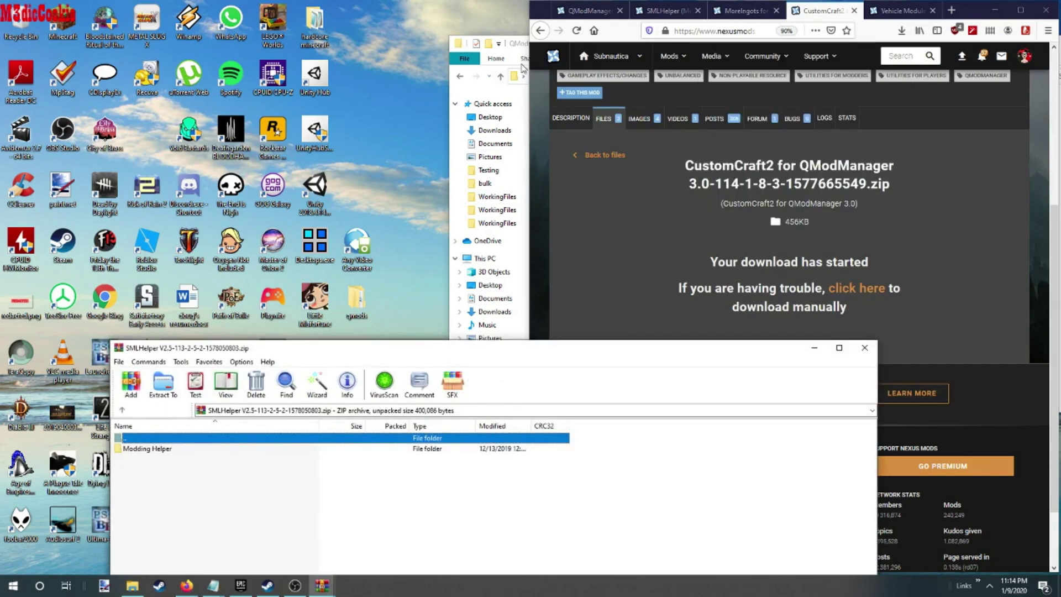
click(522, 67)
drag(143, 450, 743, 259)
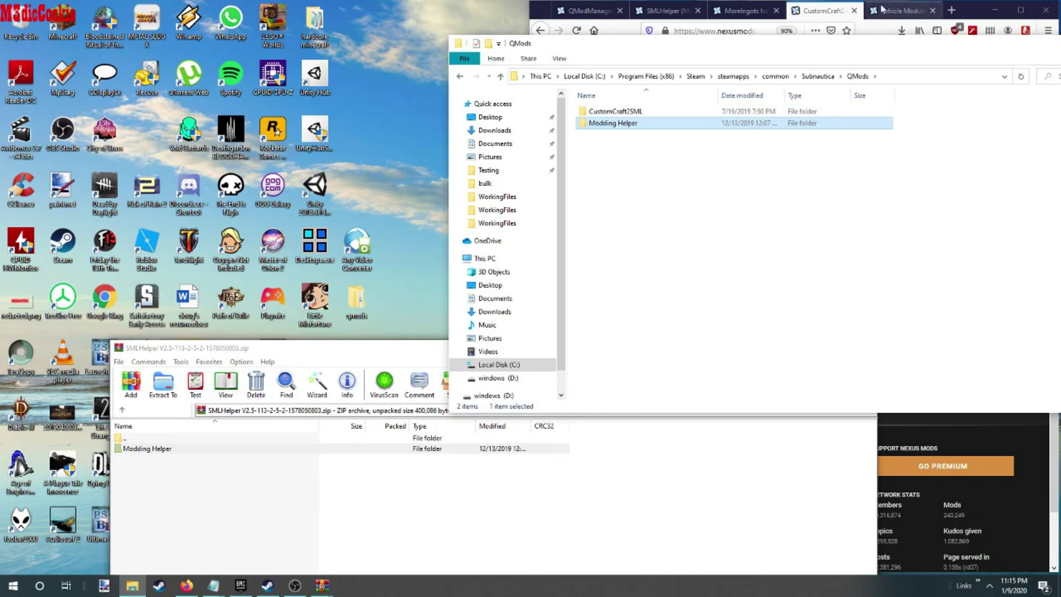
Step: Open the downloaded MoreIngots for Custom Craft 2 ZIP and extract its Qmods folder into the main Steam Subnautica folder
click(901, 30)
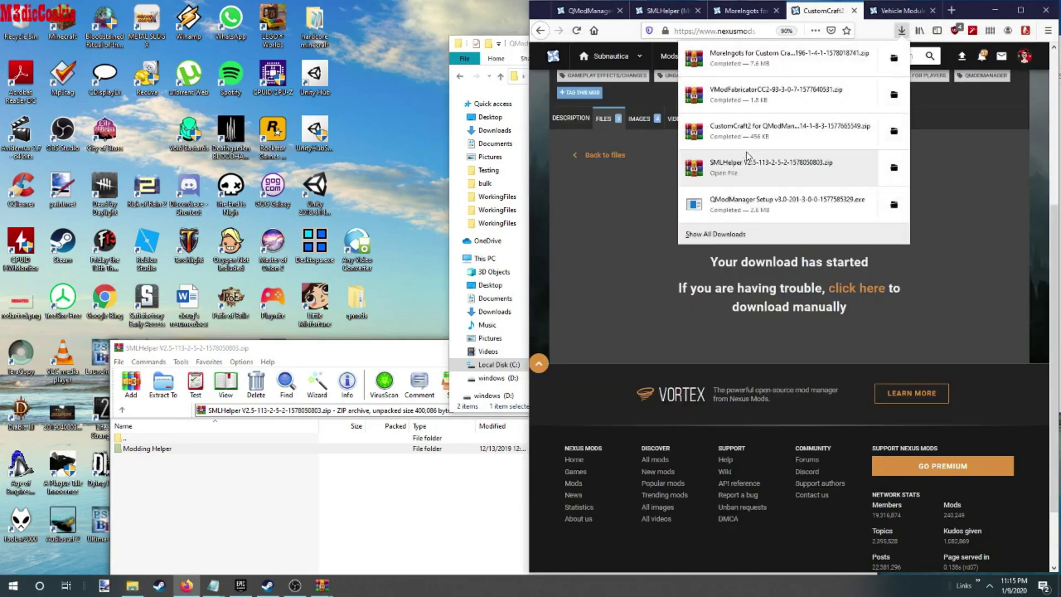
click(774, 57)
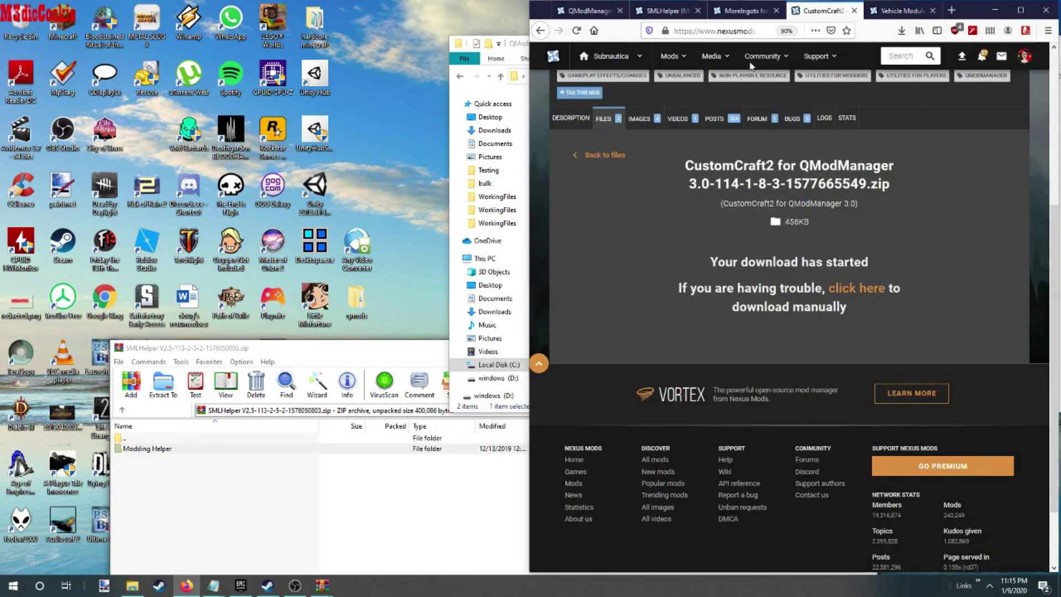
click(515, 46)
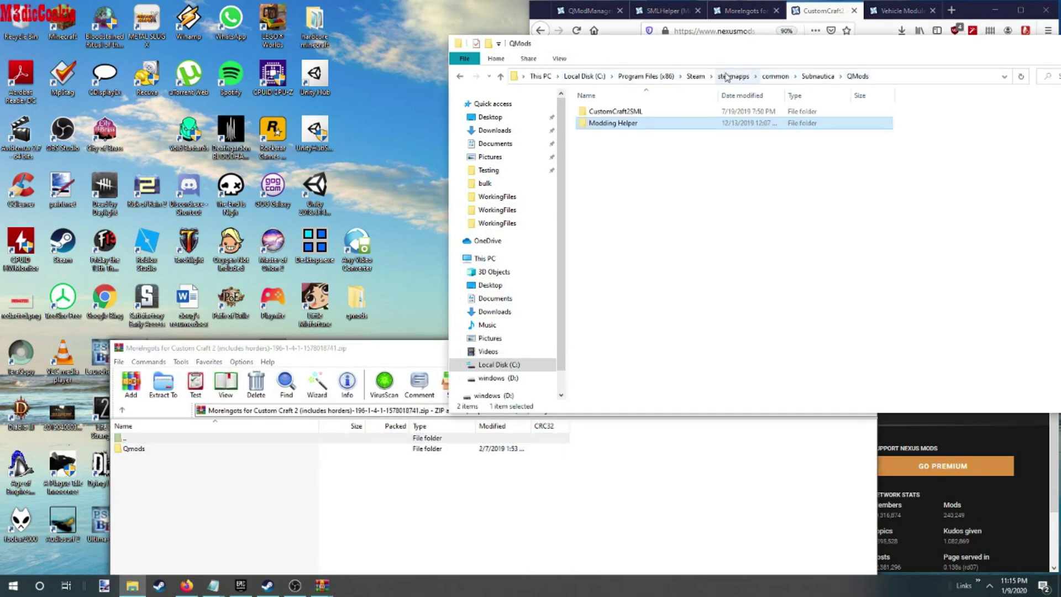
click(807, 79)
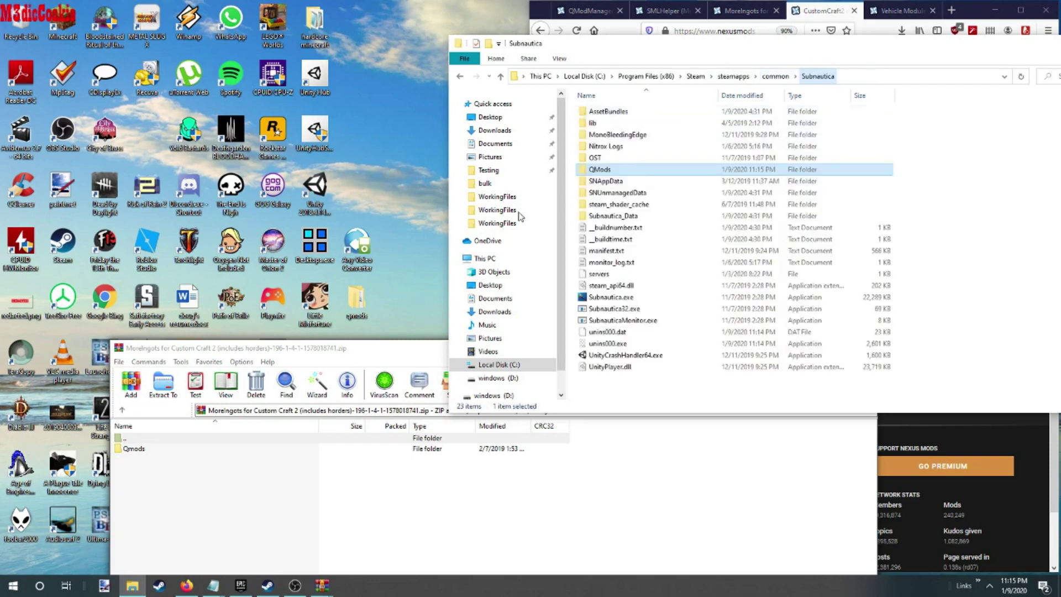
drag(183, 448, 321, 436)
drag(1025, 363, 1022, 353)
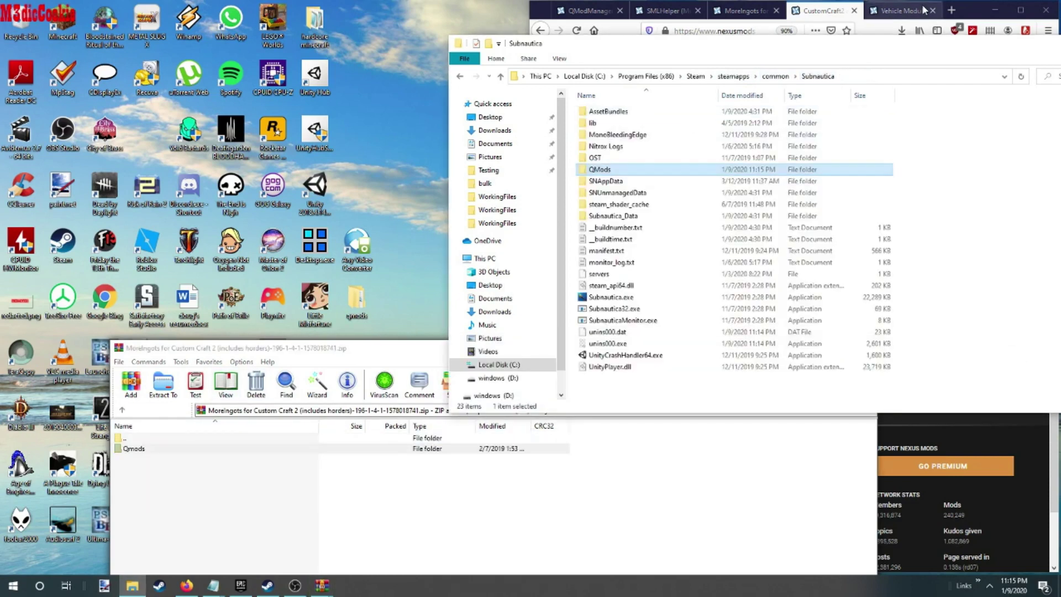
Step: Open the downloaded VModFabricatorCC2 ZIP and extract its Qmods folder into the Steam game's QMods folder
click(902, 30)
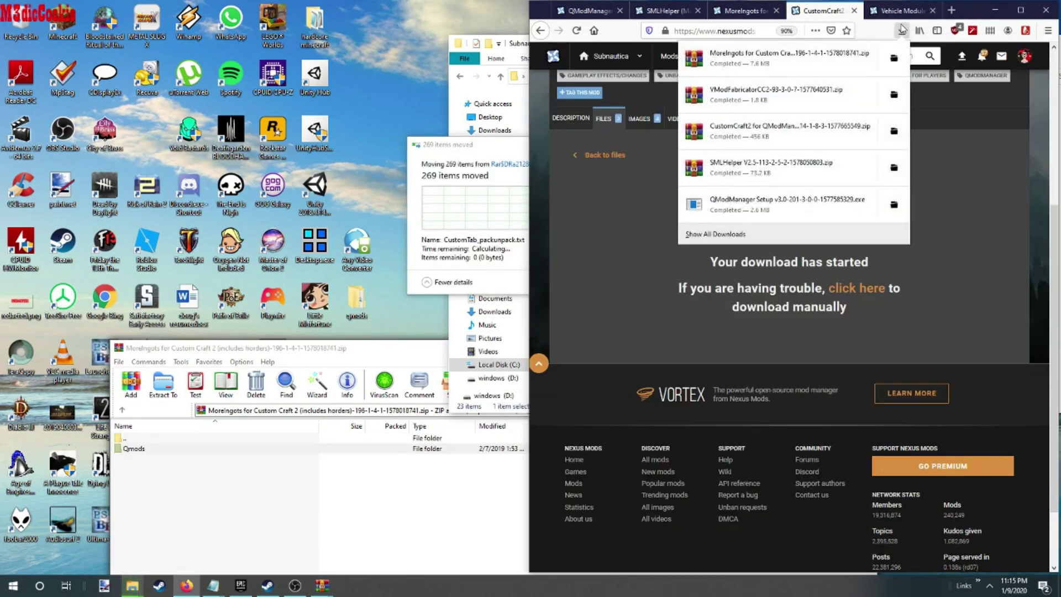
click(757, 94)
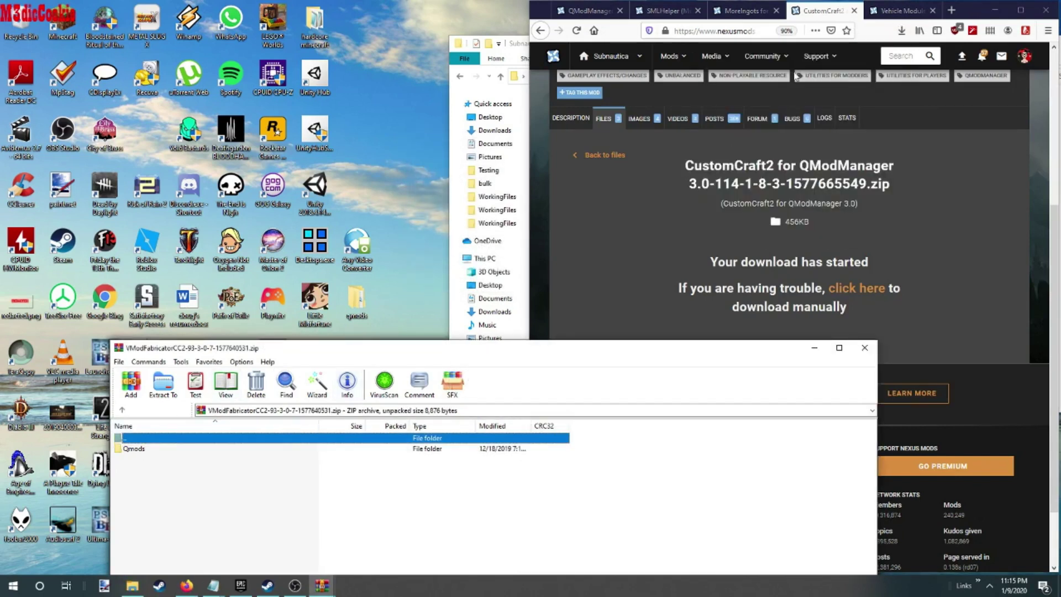
click(511, 43)
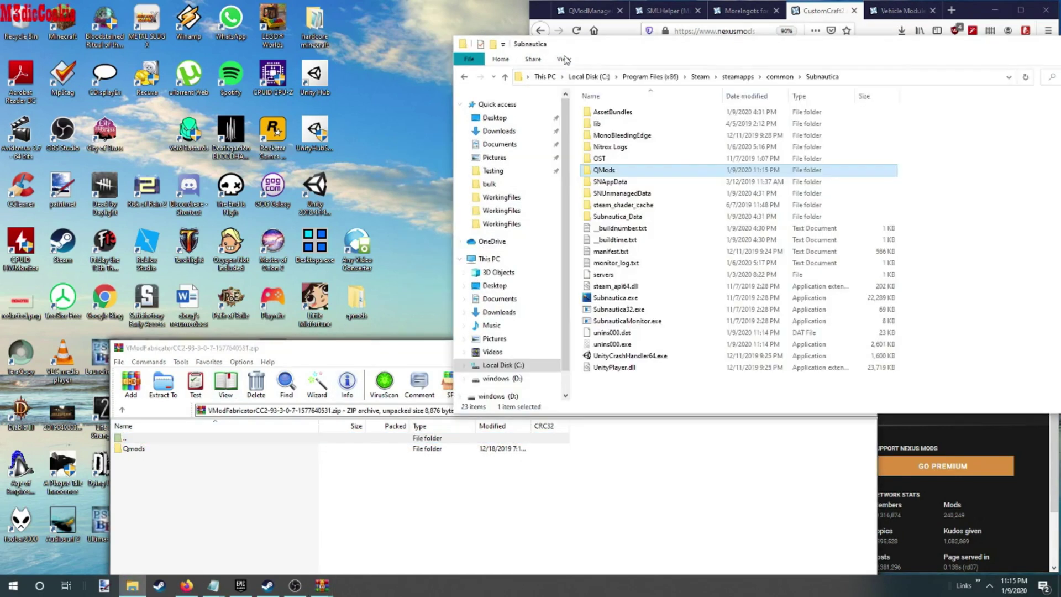
double_click(606, 171)
drag(141, 448, 735, 271)
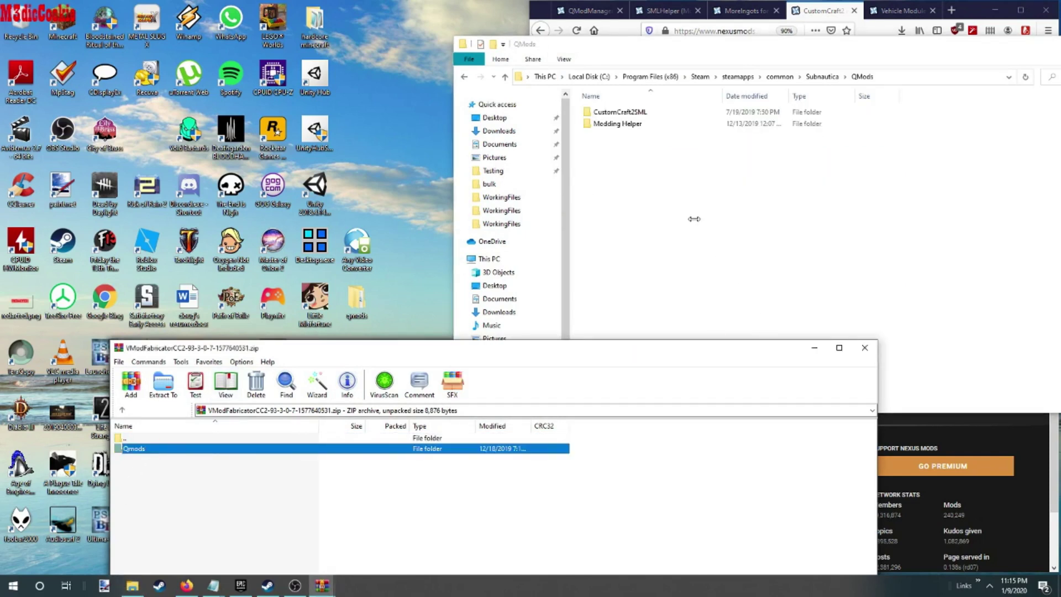
drag(693, 213, 670, 159)
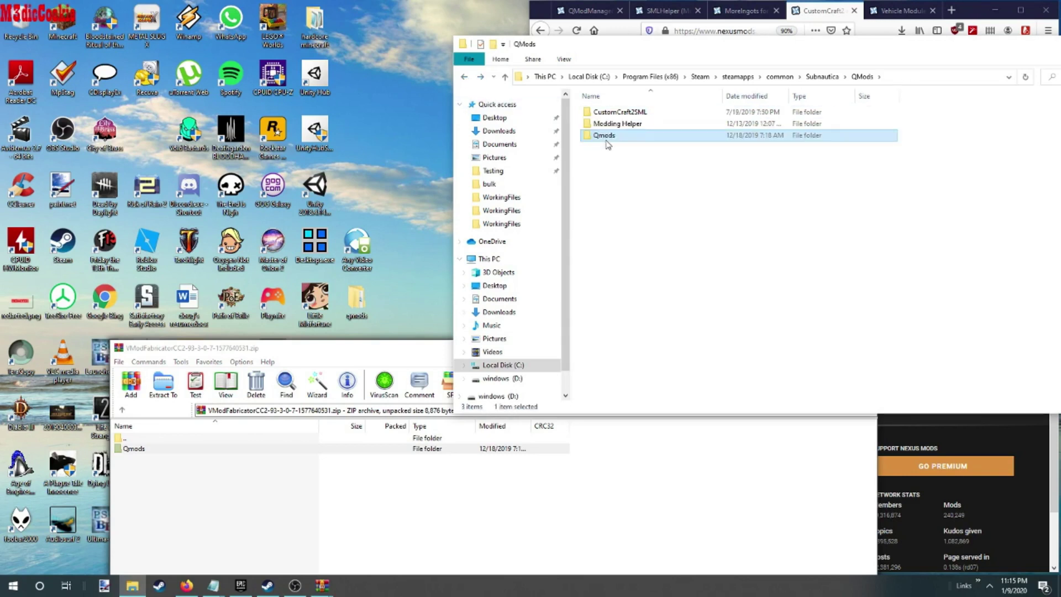
Step: Cut the nested Qmods folder out of the Steam game's QMods folder and paste it into the main Subnautica folder
right_click(608, 145)
click(630, 464)
click(822, 76)
right_click(955, 224)
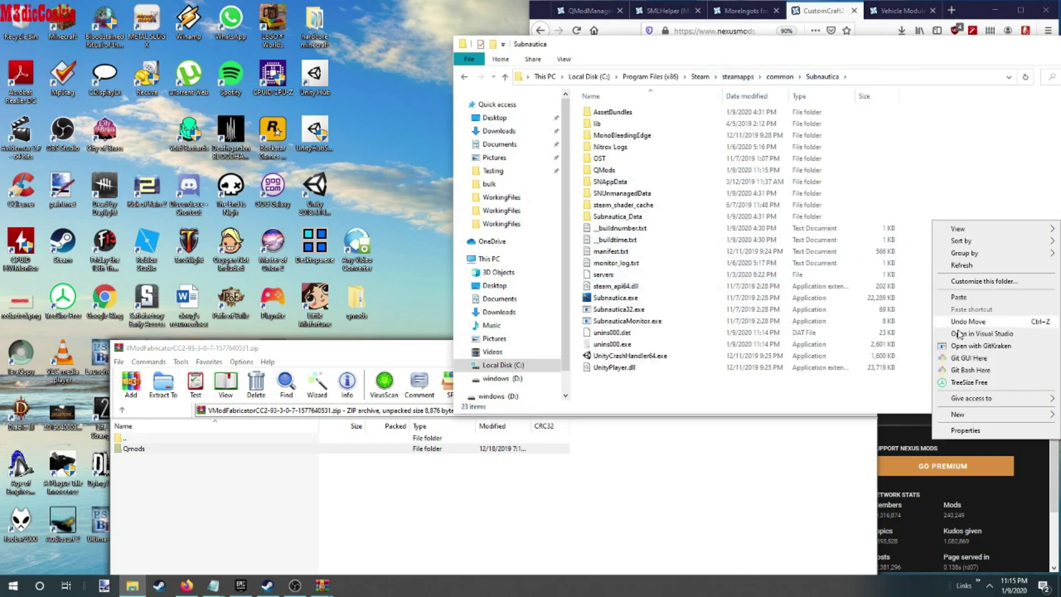
click(958, 298)
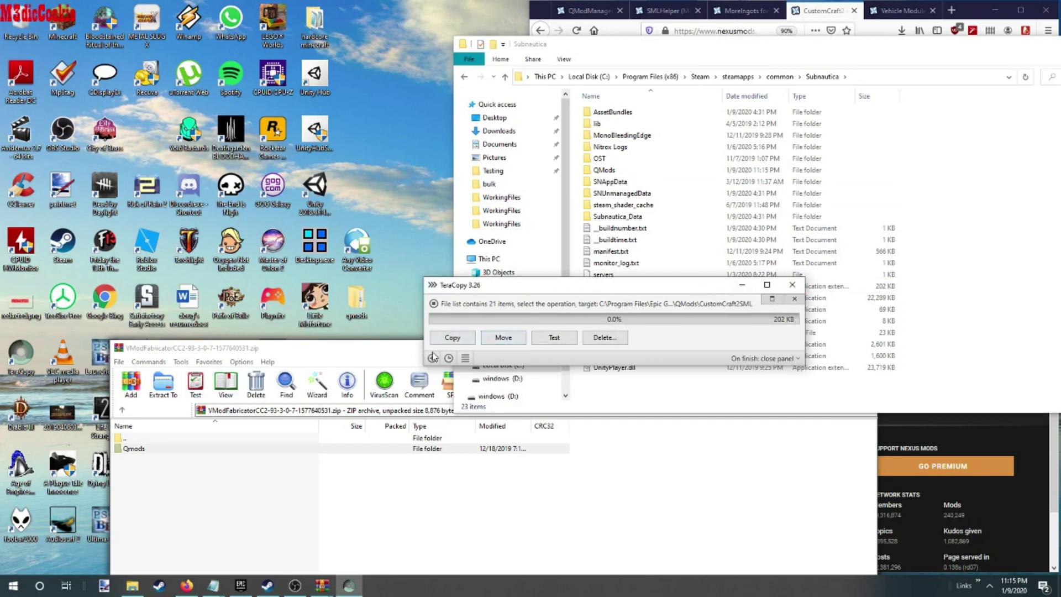
Step: Try to move the files queued in TeraCopy to the Epic Games CustomCraft2SML folder, and close the transfer window
click(501, 338)
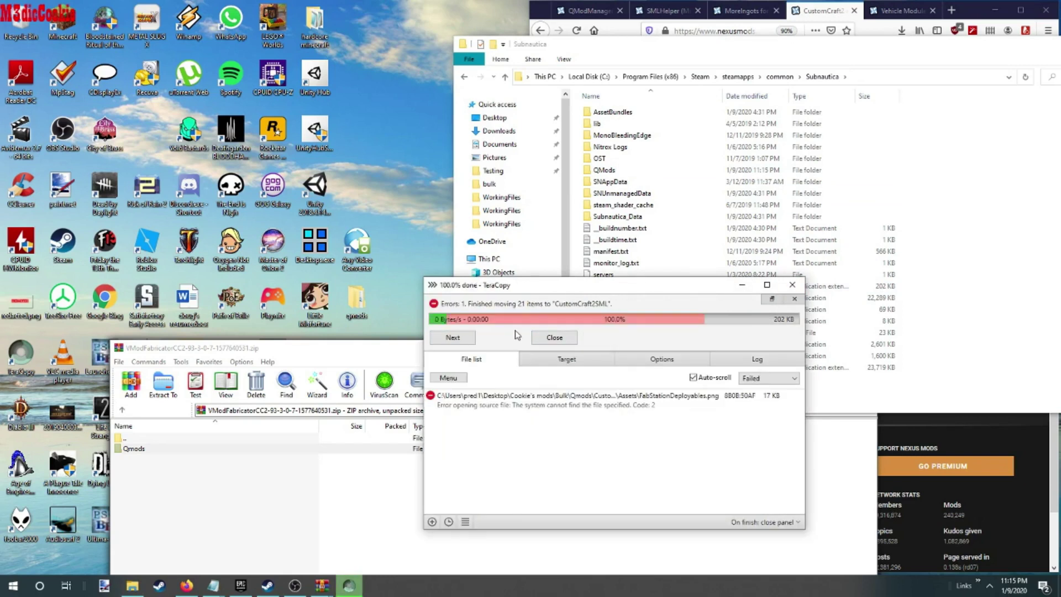
click(452, 338)
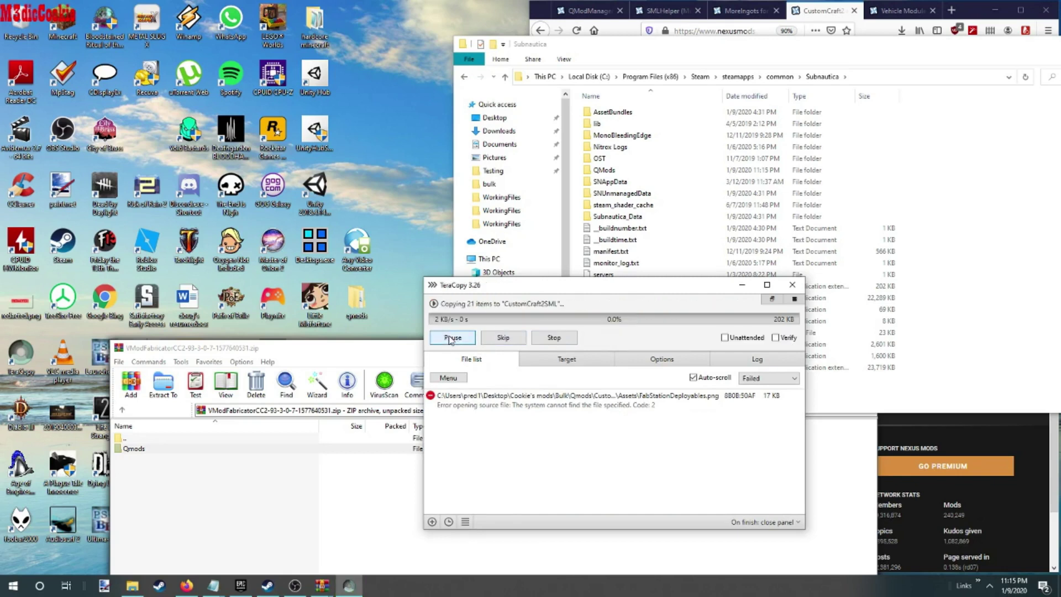
click(452, 338)
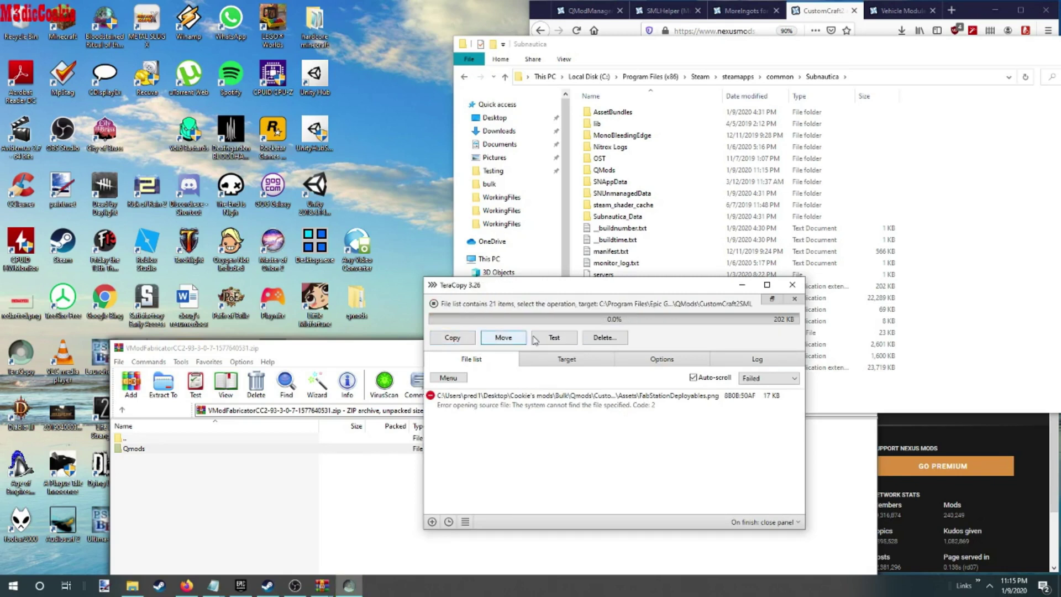
click(792, 285)
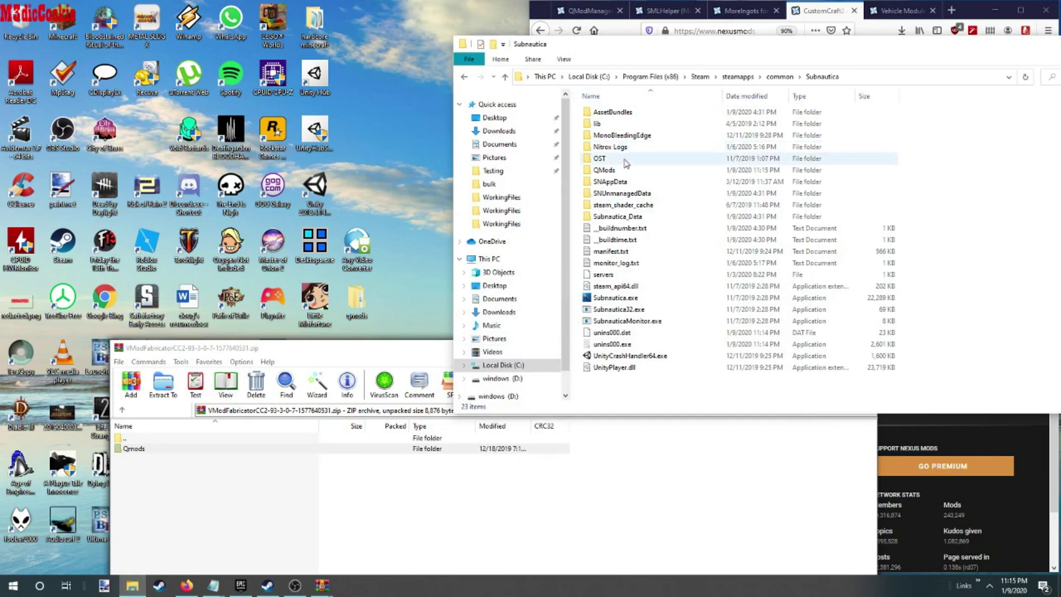
Step: Open QMods\CustomCraft2SML\WorkingFiles in the Steam game folder and check the installed recipe files down to the end of the list
double_click(608, 169)
double_click(608, 112)
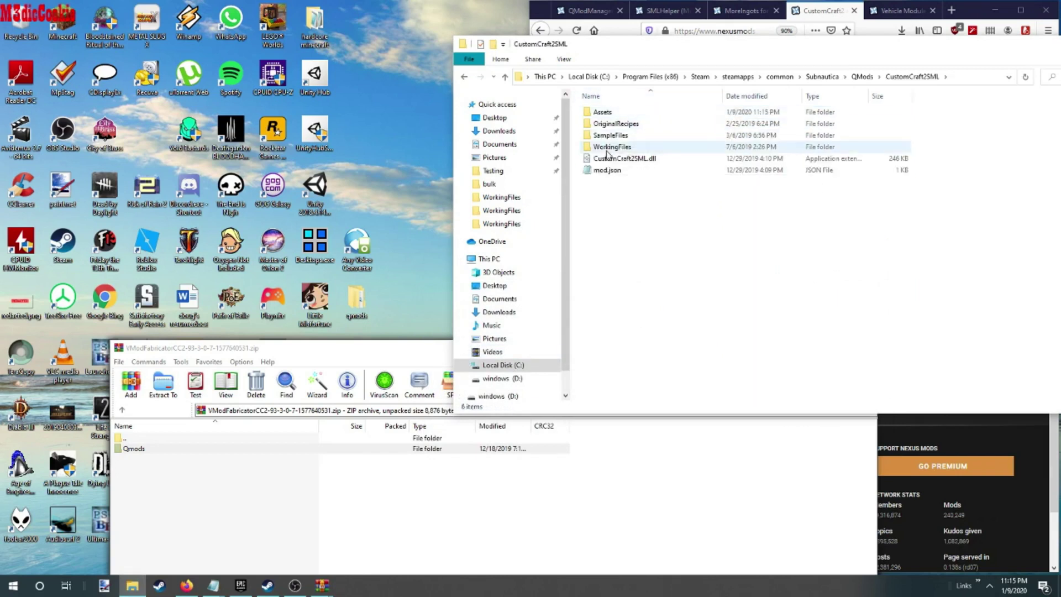
double_click(608, 146)
scroll(649, 150, down, 7)
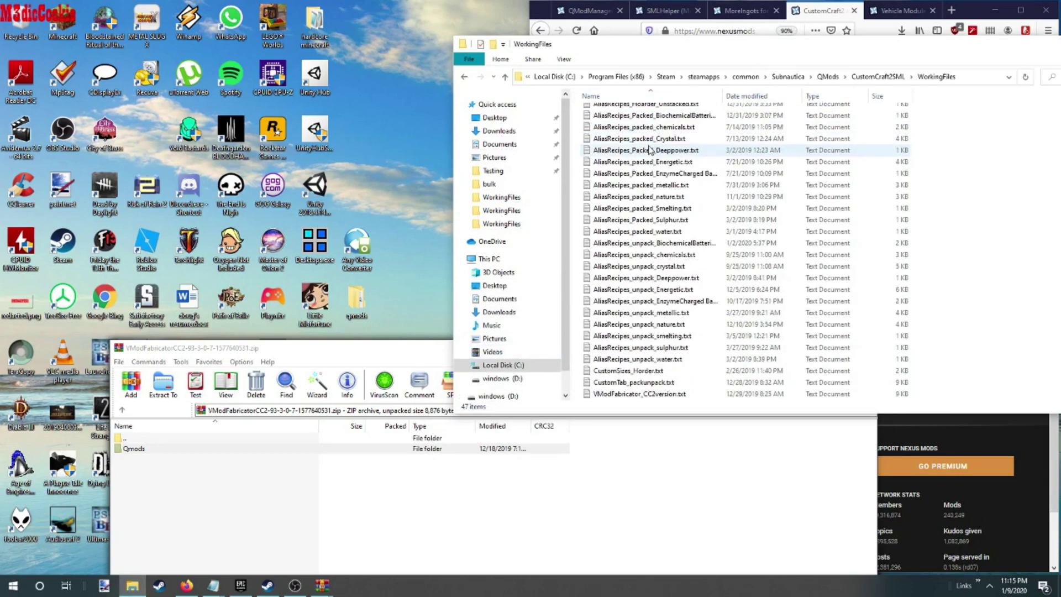
Step: Go back through the MoreIngots, SMLHelper and QModManager download pages and close the browser window
click(759, 14)
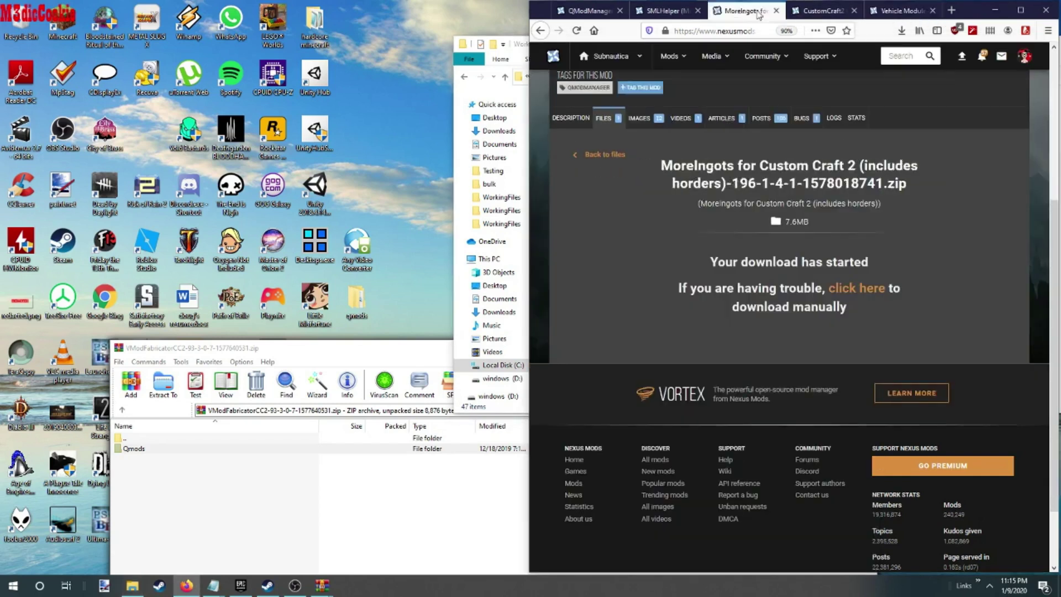
click(671, 6)
click(622, 5)
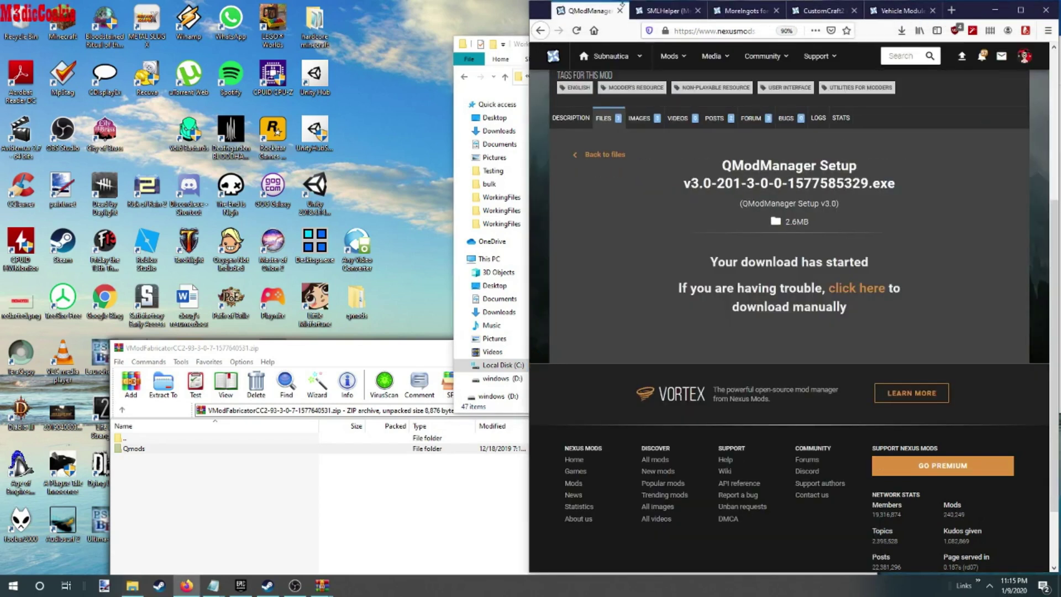
click(1046, 11)
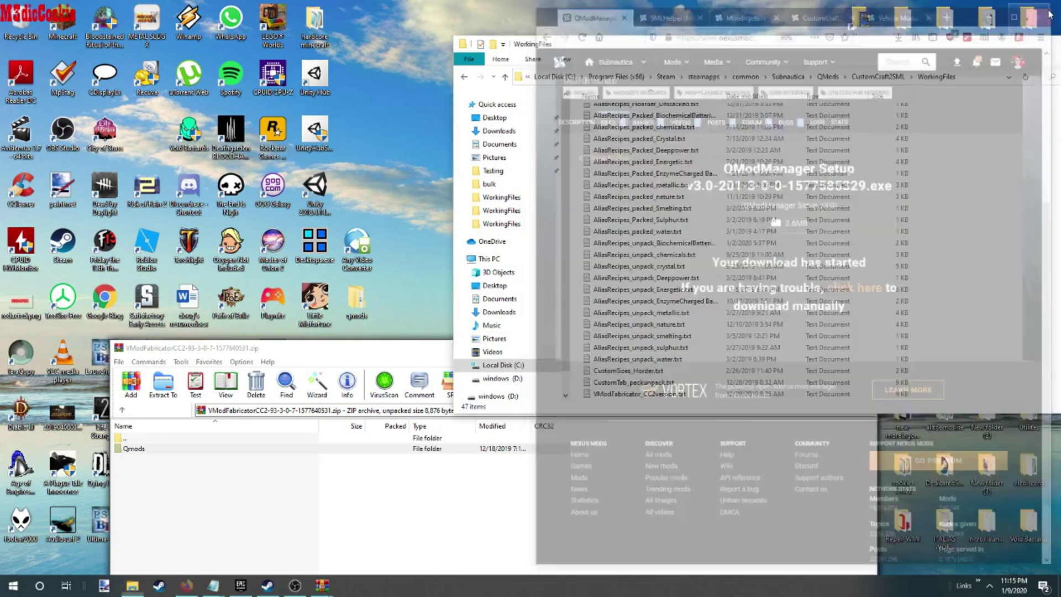